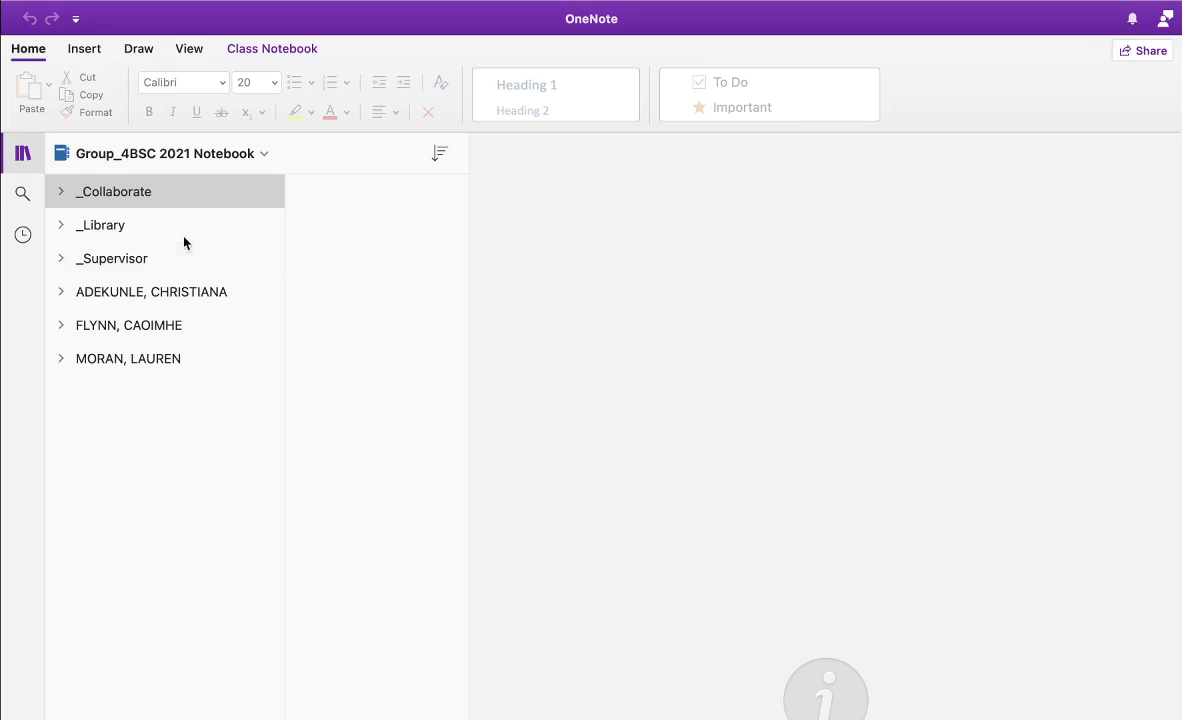
Expand _Supervisor and open its Using the Teacher Only Space getting-started page
{"action": "right_click", "coordinate": [143, 198]}
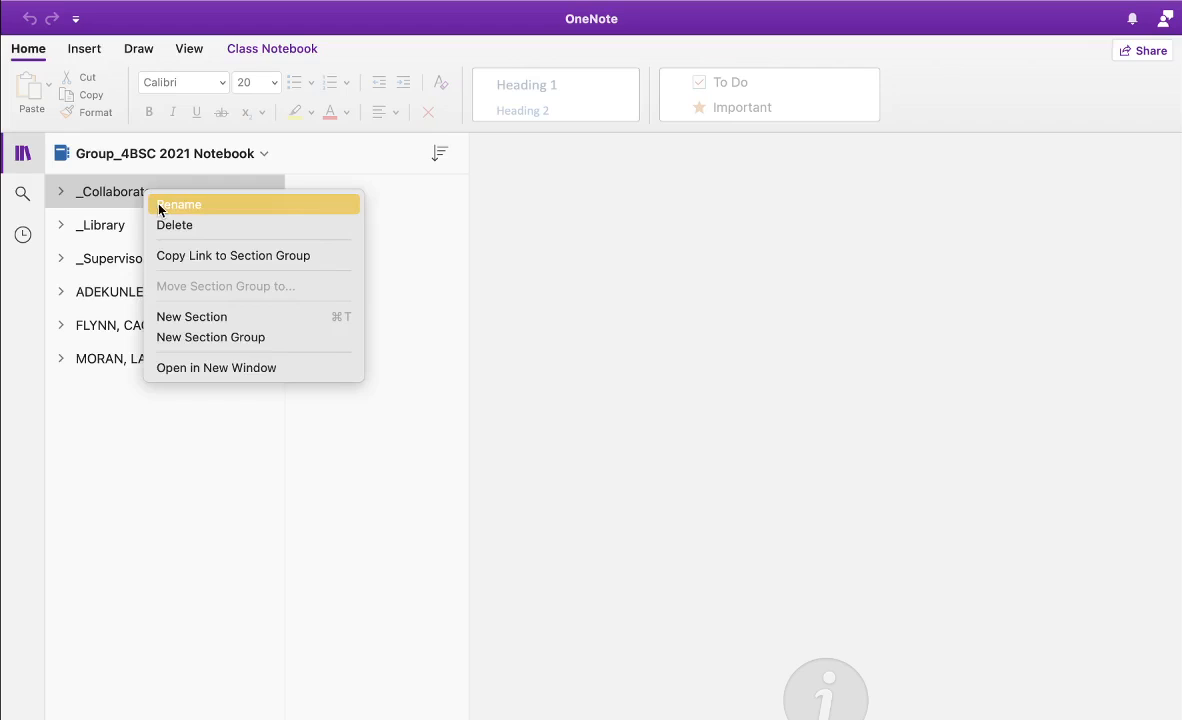
{"action": "left_click", "coordinate": [71, 406]}
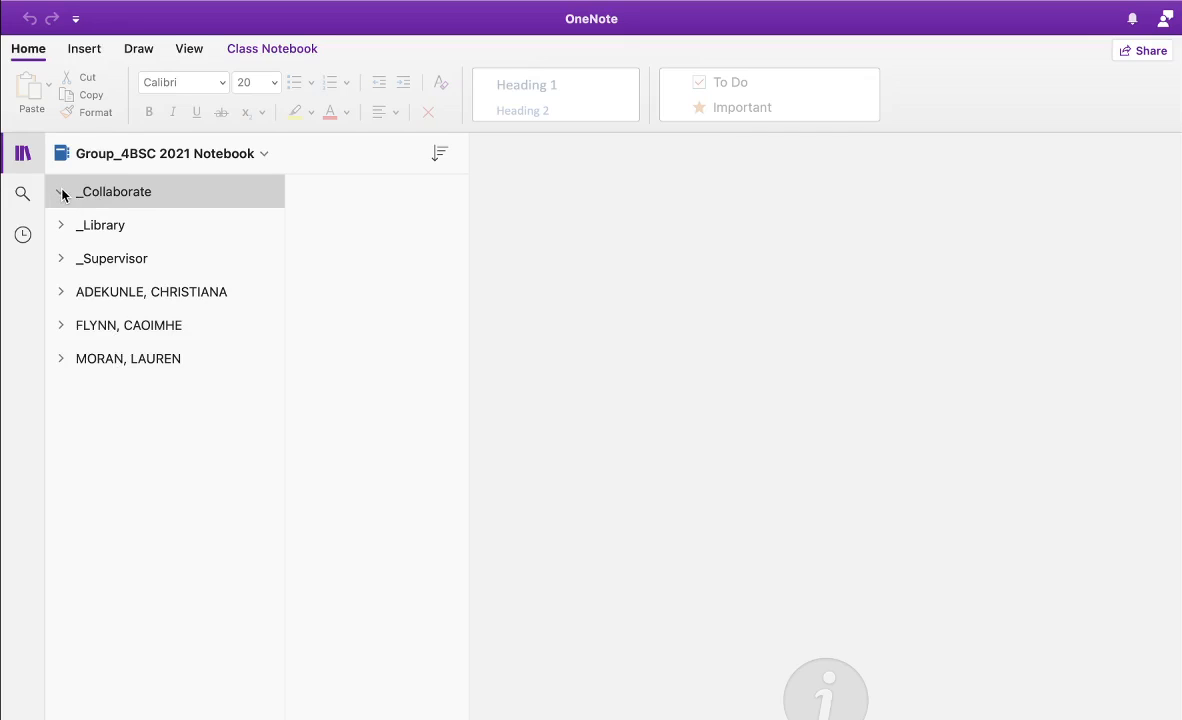
{"action": "left_click", "coordinate": [61, 259]}
{"action": "left_click", "coordinate": [135, 293]}
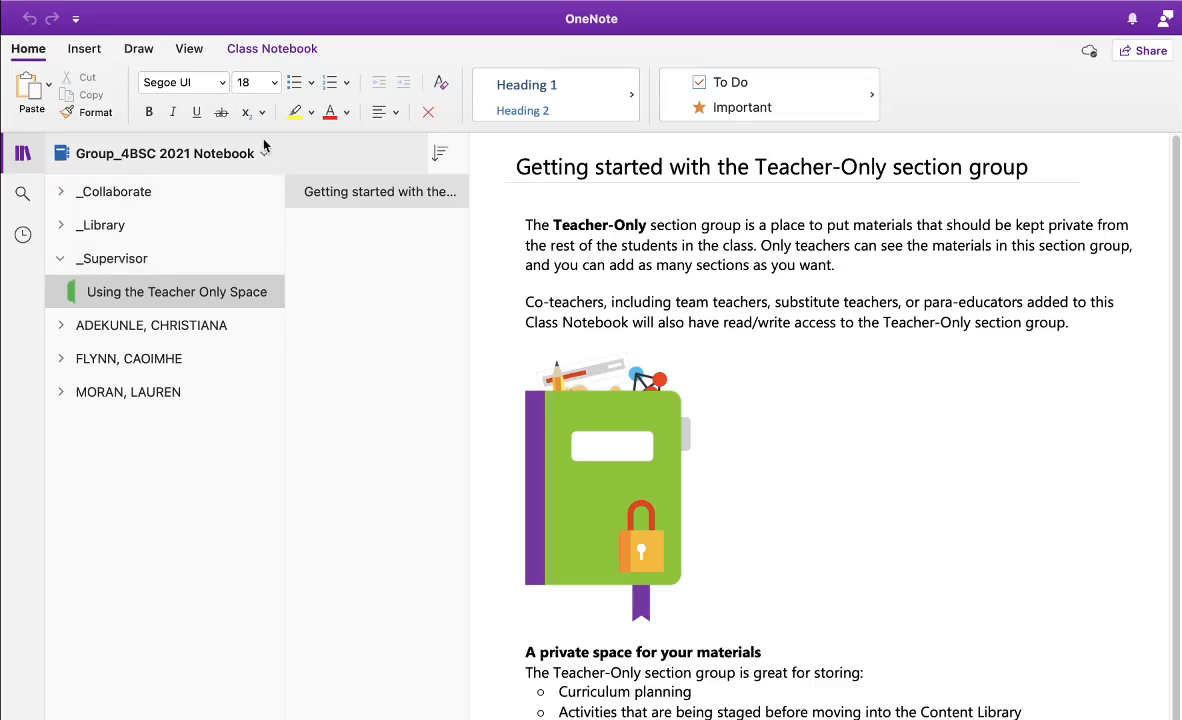
{"action": "left_click", "coordinate": [257, 52]}
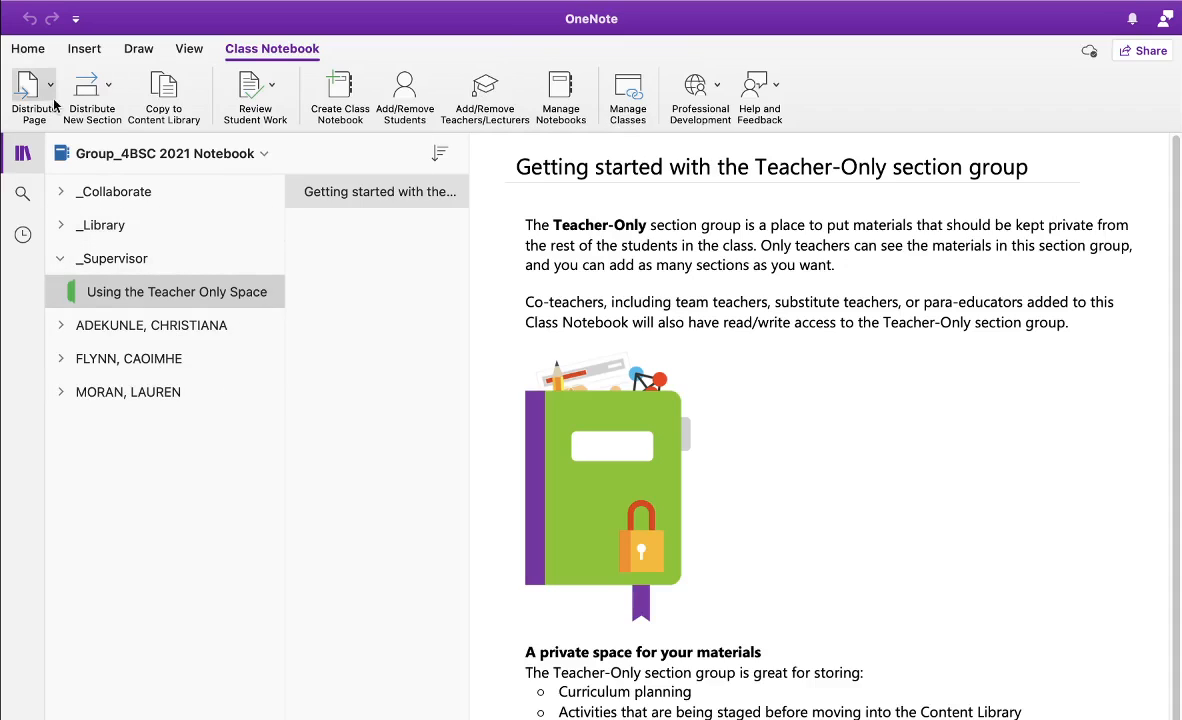
{"action": "left_click", "coordinate": [30, 50]}
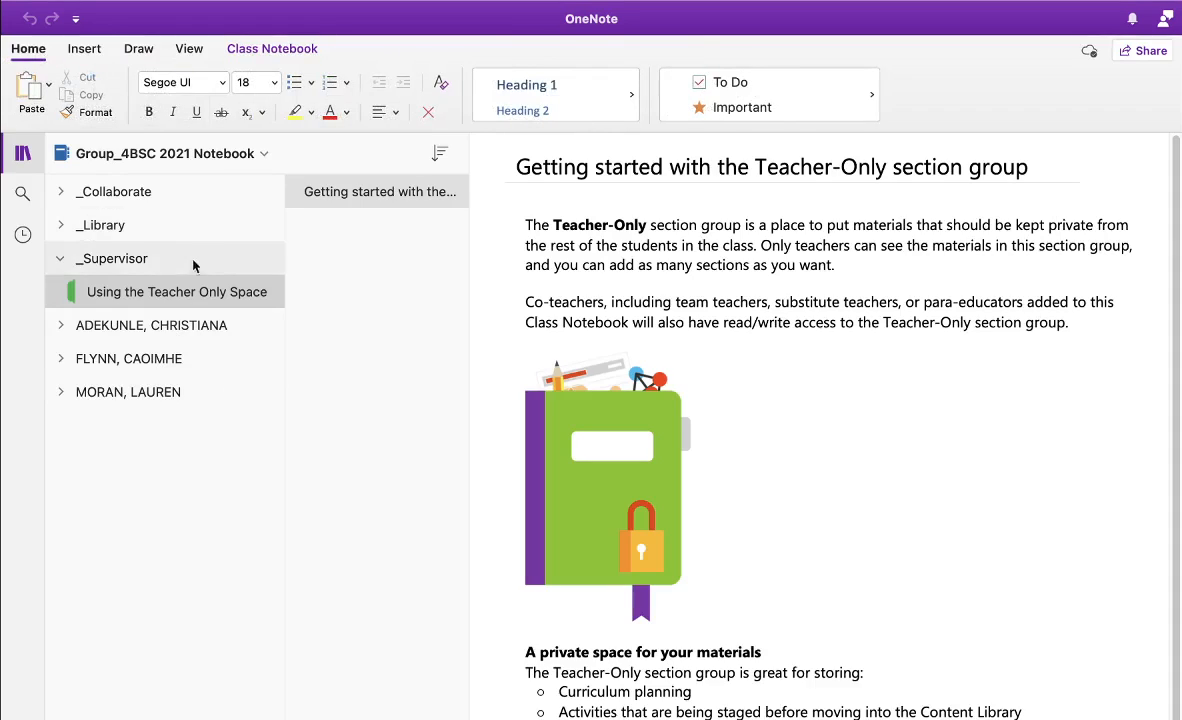
Expand the three student section groups and open the first student's Lab DayBook section
{"action": "left_click", "coordinate": [61, 326]}
{"action": "left_click", "coordinate": [60, 459]}
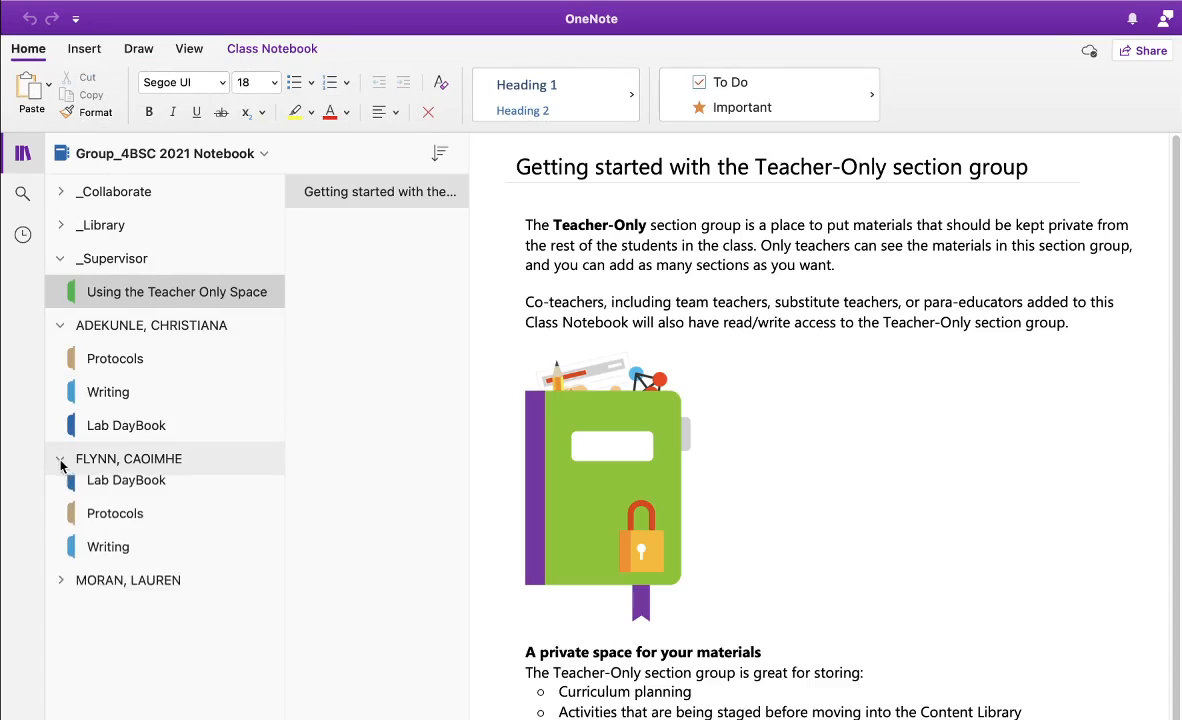
{"action": "left_click", "coordinate": [61, 593]}
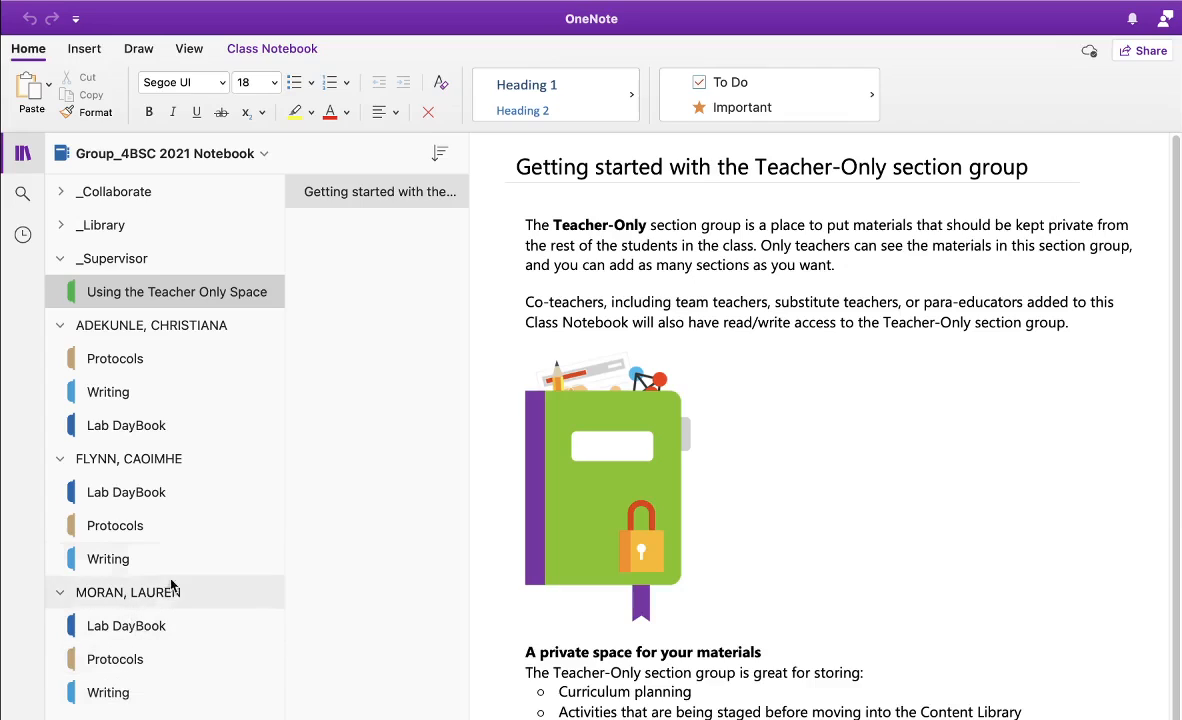
{"action": "left_click", "coordinate": [143, 427]}
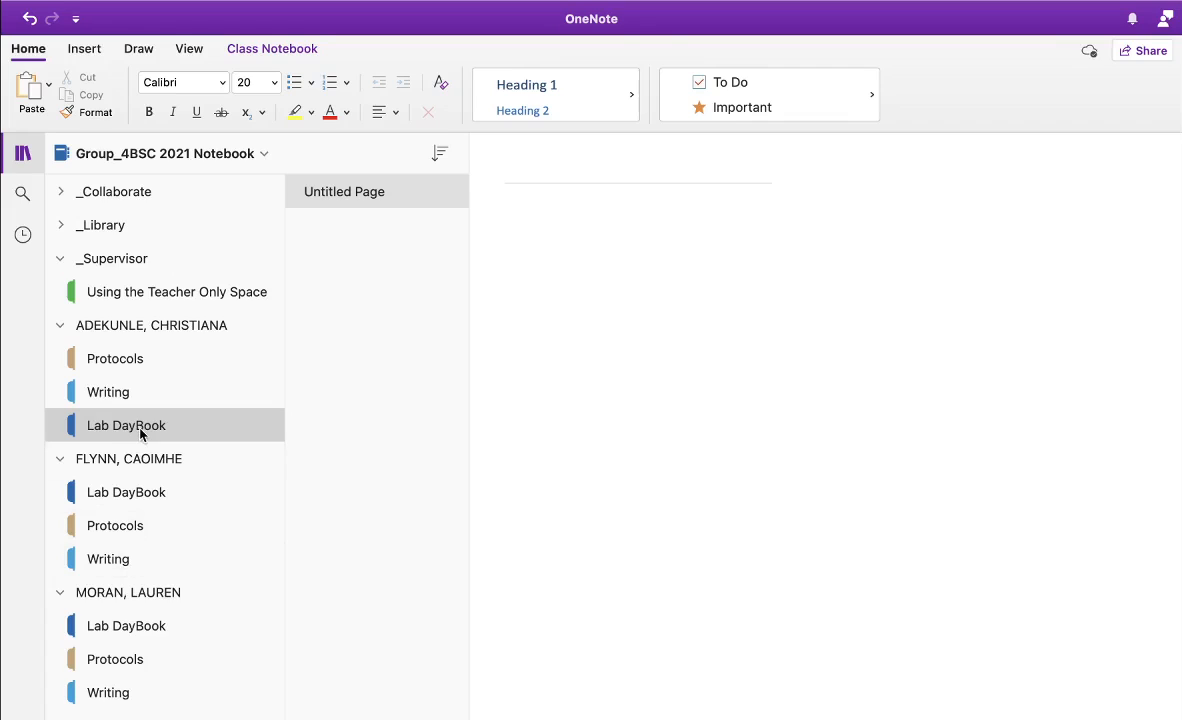
Delete the Lab DayBook section from each of the three students' groups, confirming each deletion
{"action": "right_click", "coordinate": [141, 432]}
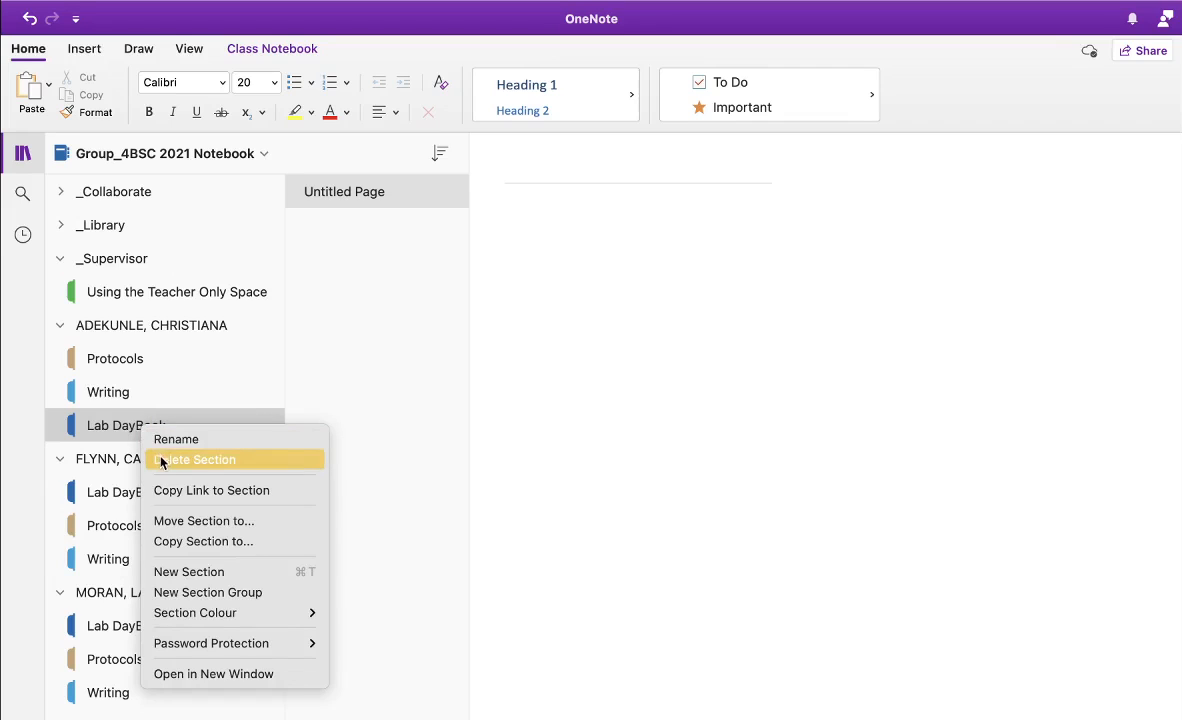
{"action": "left_click", "coordinate": [163, 461]}
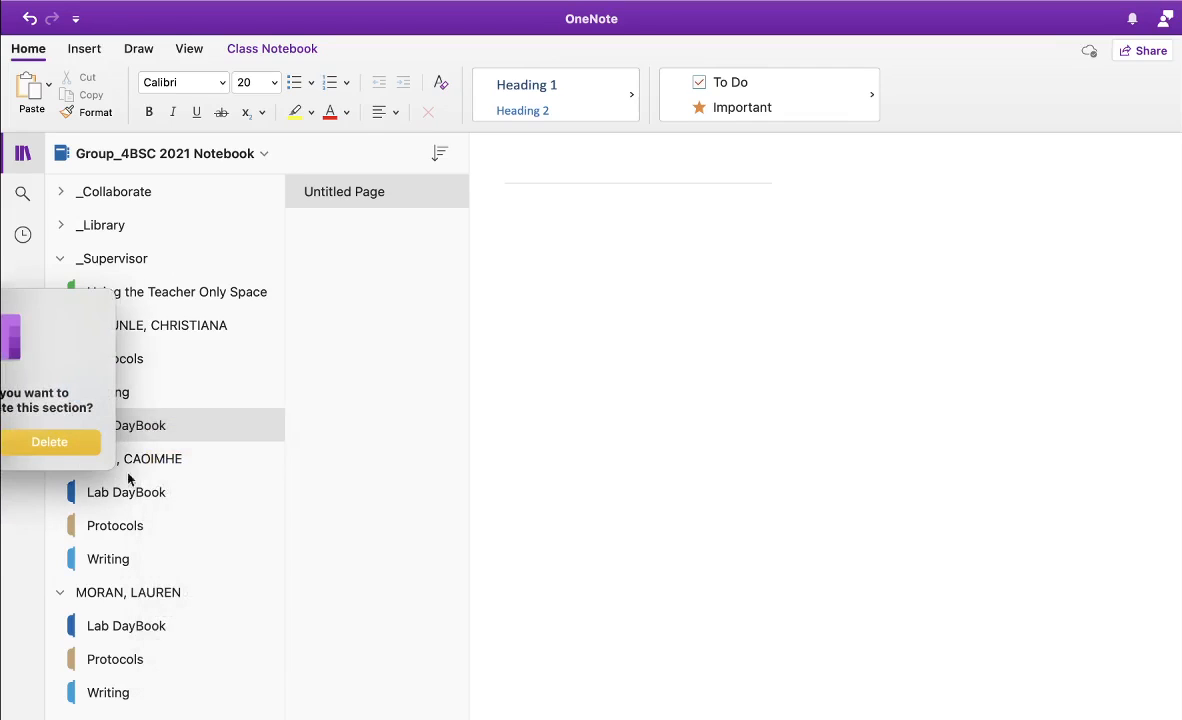
{"action": "left_click", "coordinate": [29, 445]}
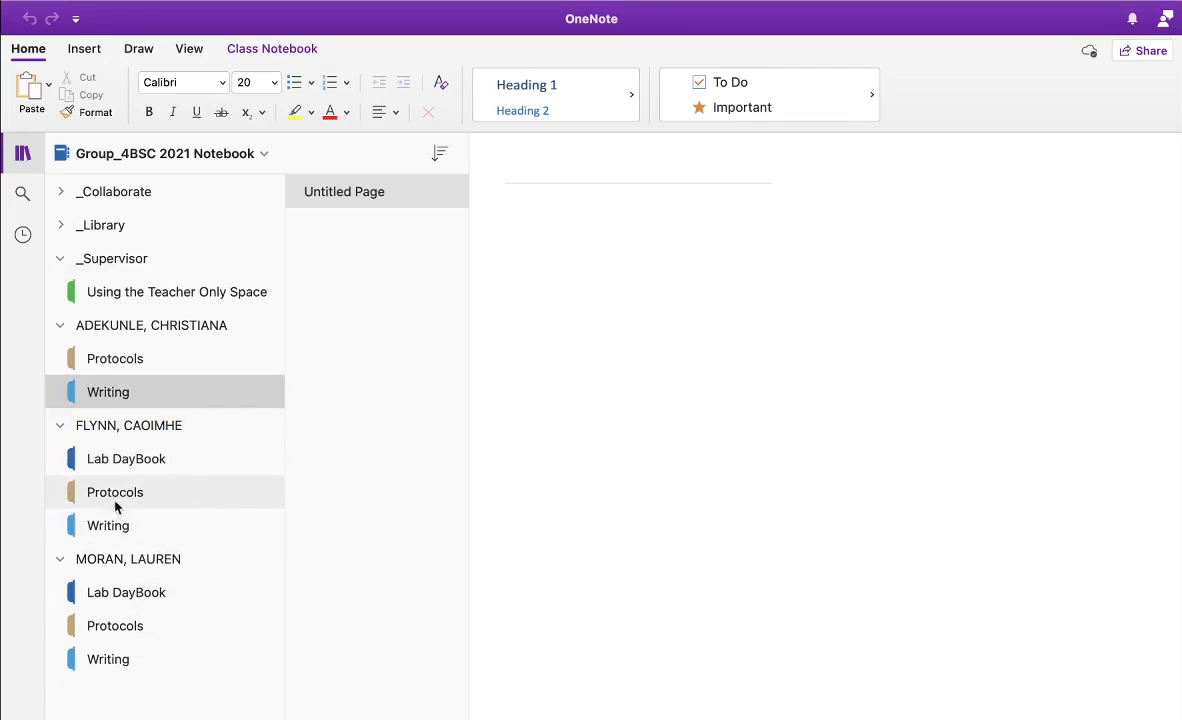
{"action": "left_click", "coordinate": [125, 460]}
{"action": "right_click", "coordinate": [125, 463]}
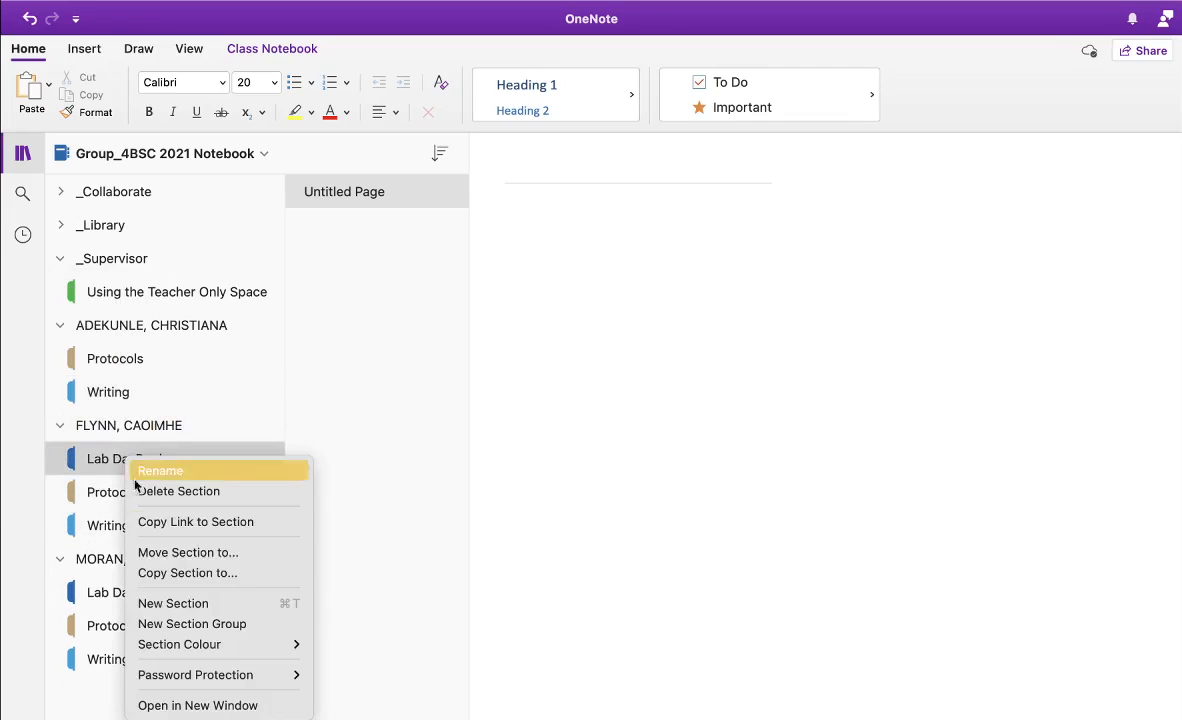
{"action": "left_click", "coordinate": [155, 492]}
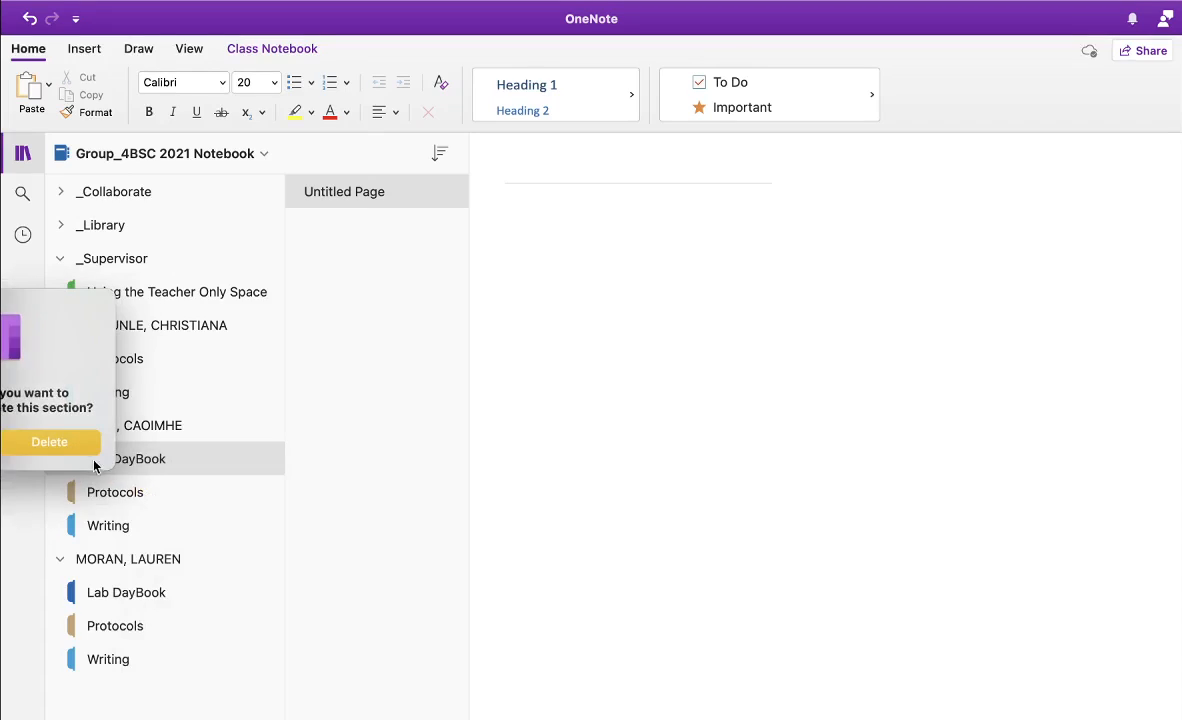
{"action": "left_click", "coordinate": [63, 446]}
{"action": "left_click", "coordinate": [155, 560]}
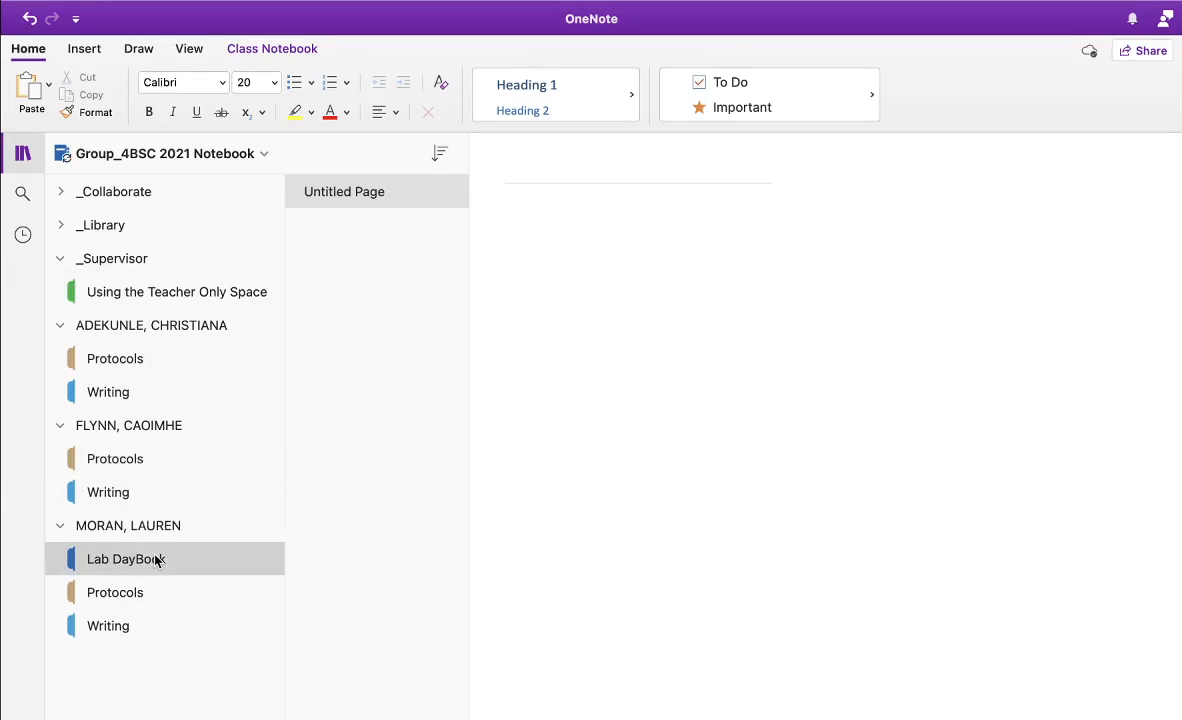
{"action": "right_click", "coordinate": [155, 560]}
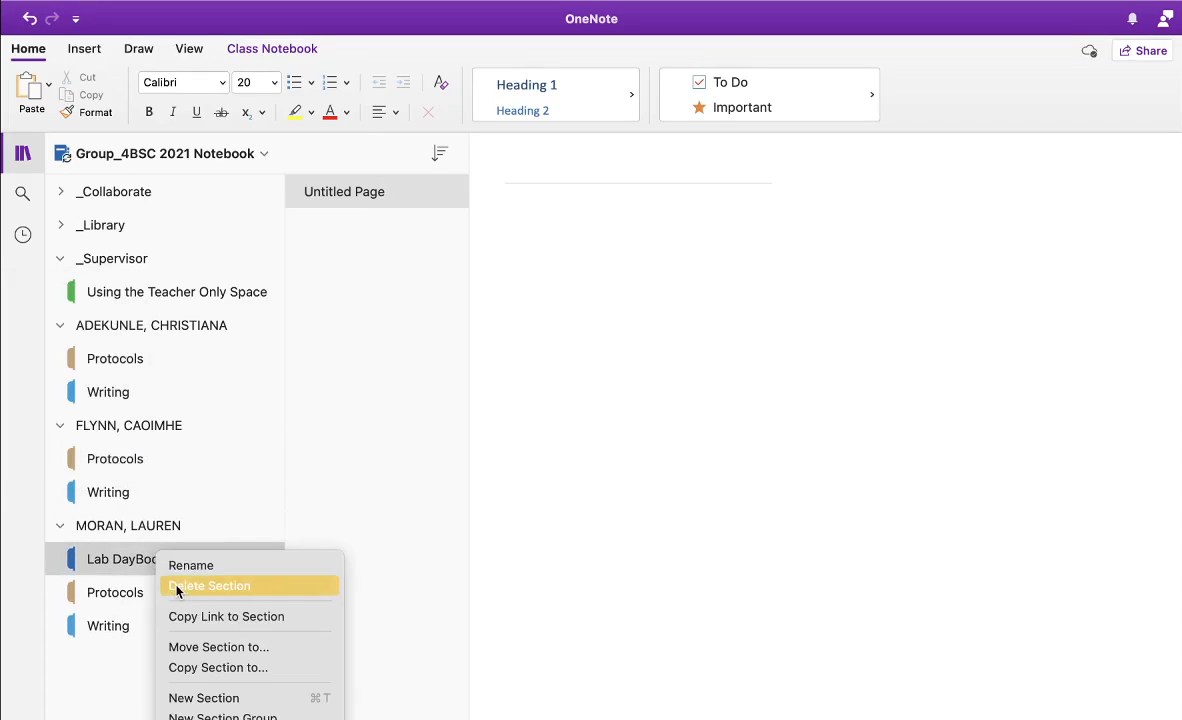
{"action": "left_click", "coordinate": [177, 590]}
{"action": "left_click", "coordinate": [48, 442]}
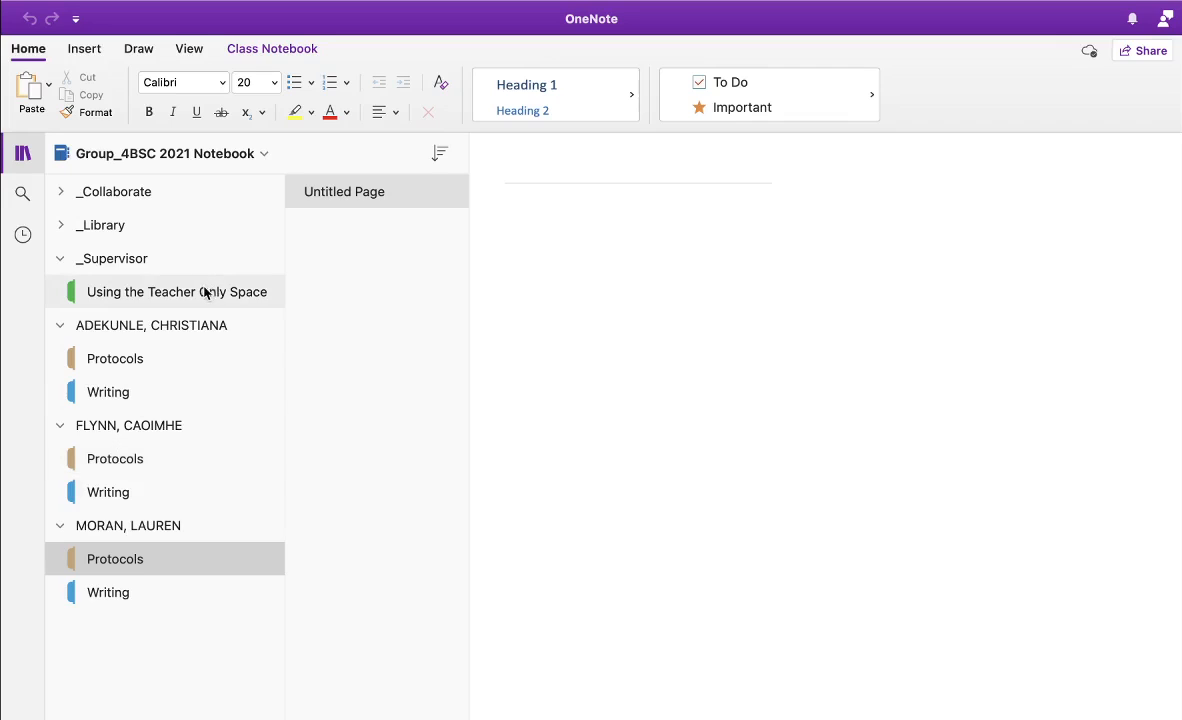
Add a new section named 'Lab Daybook' inside _Supervisor and open it
{"action": "left_click", "coordinate": [124, 262]}
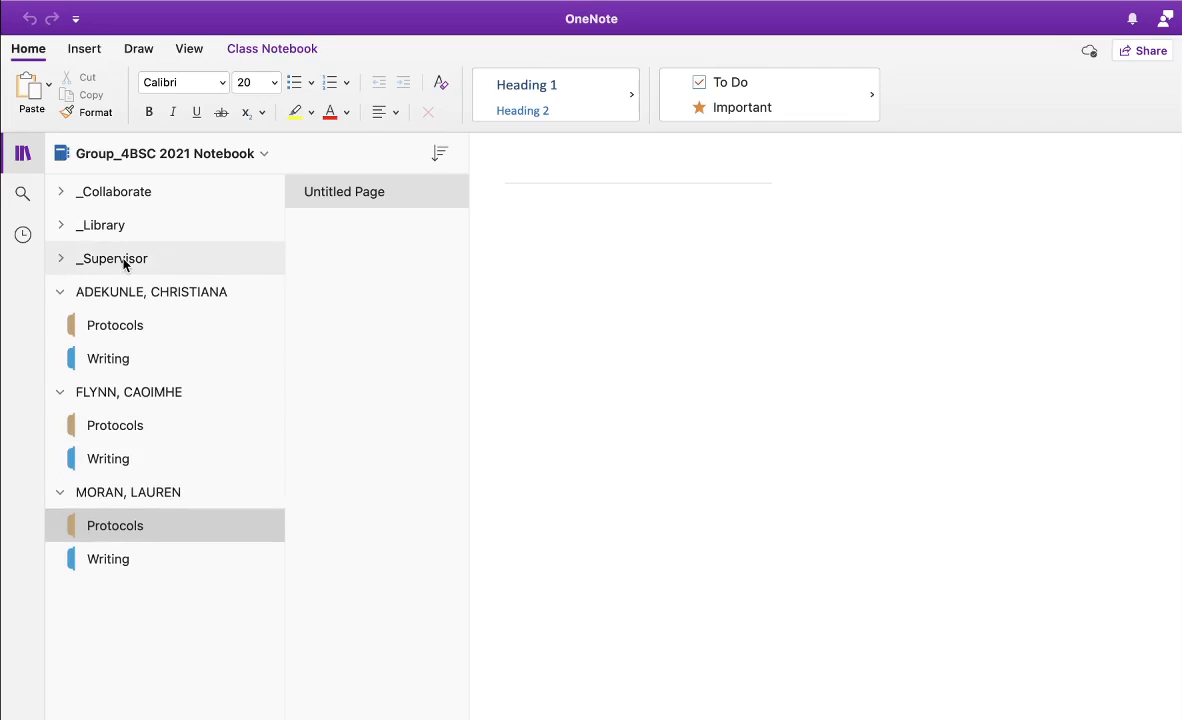
{"action": "left_click", "coordinate": [124, 262]}
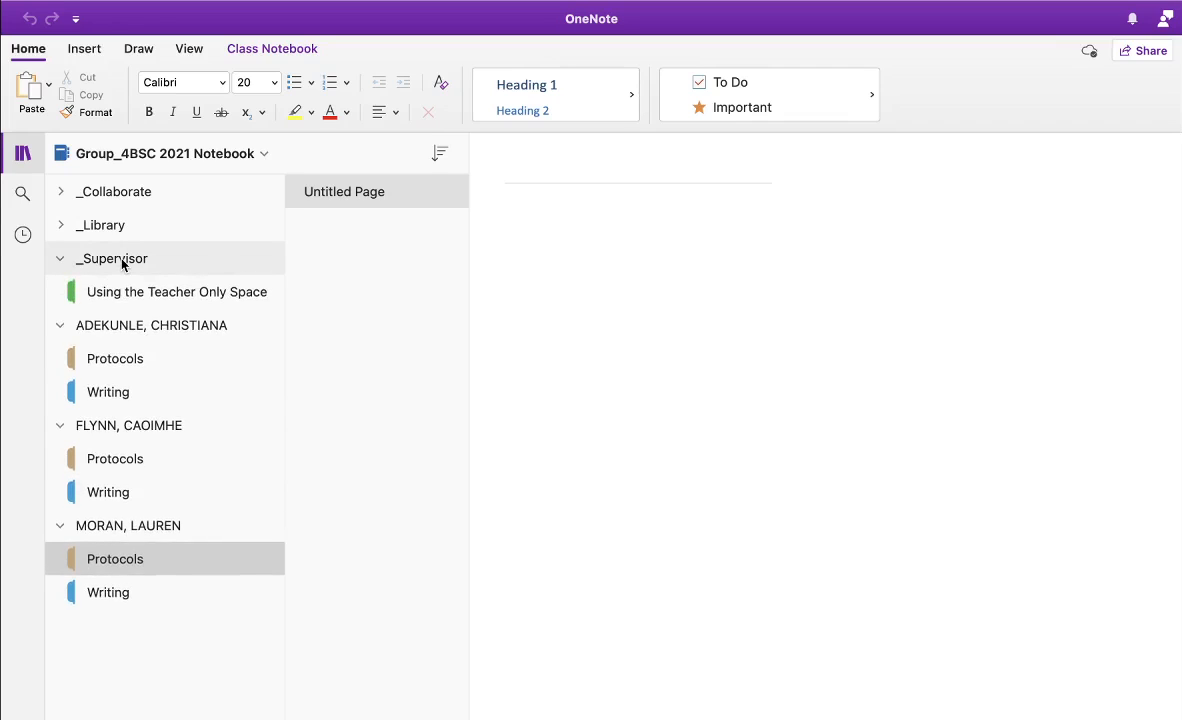
{"action": "right_click", "coordinate": [124, 262]}
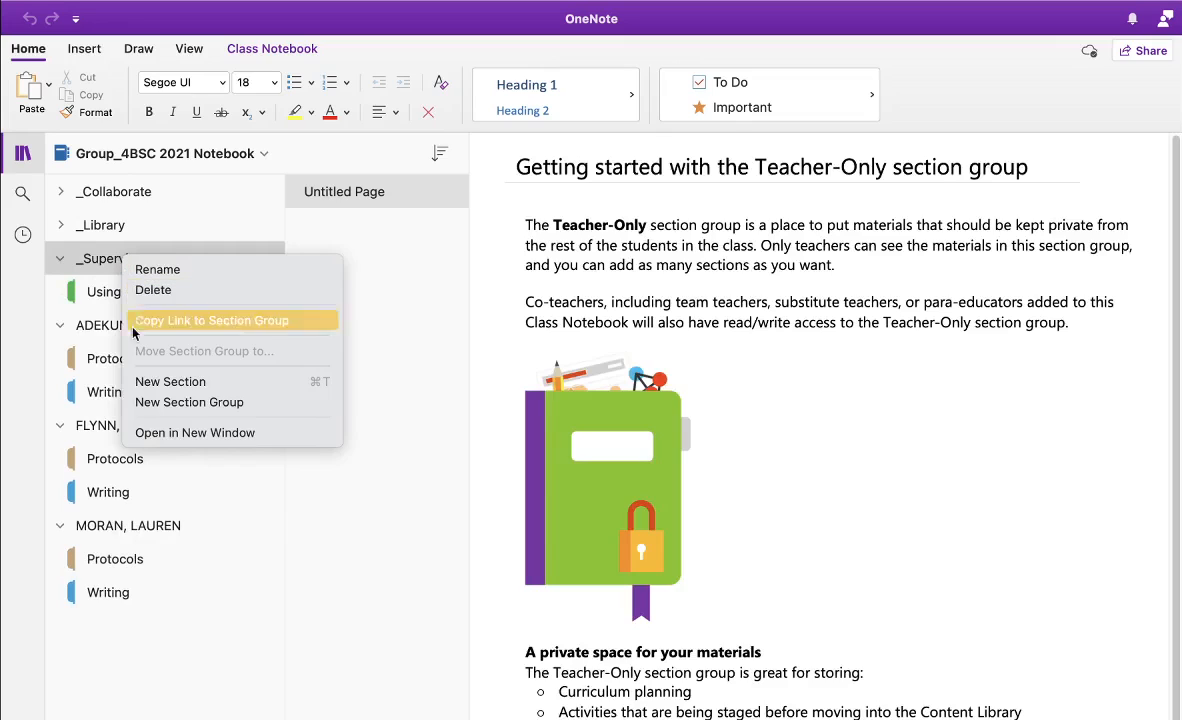
{"action": "left_click", "coordinate": [153, 382]}
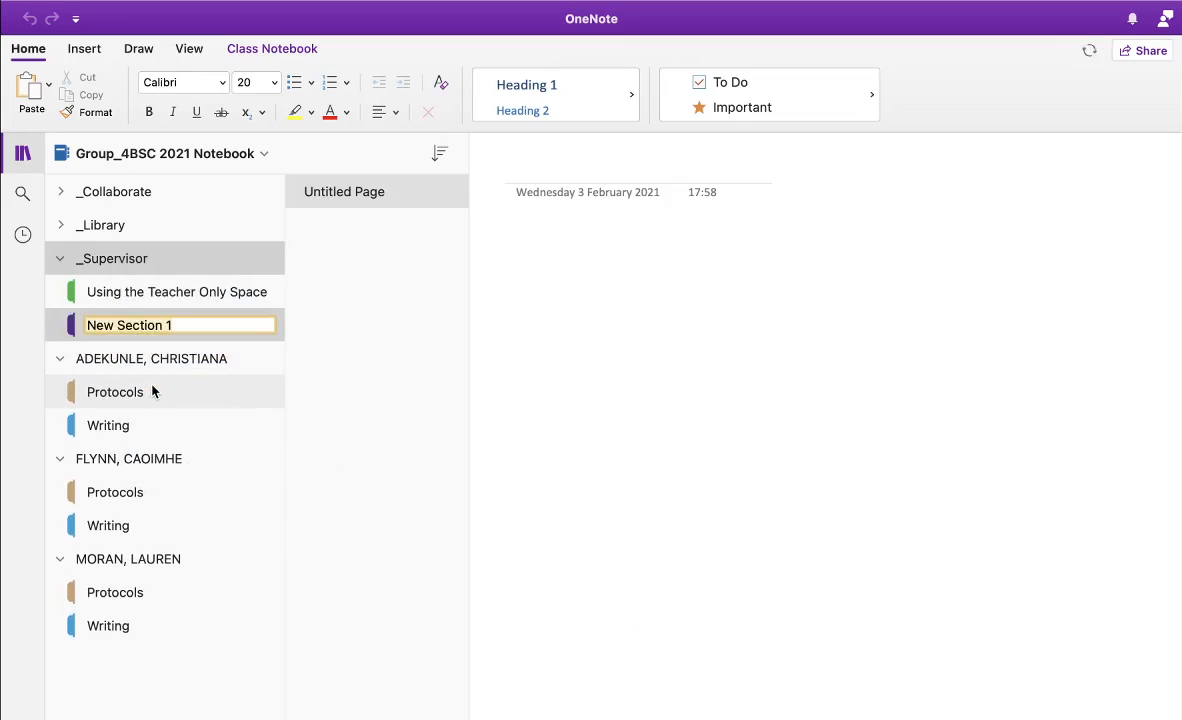
{"action": "type", "text": "La"}
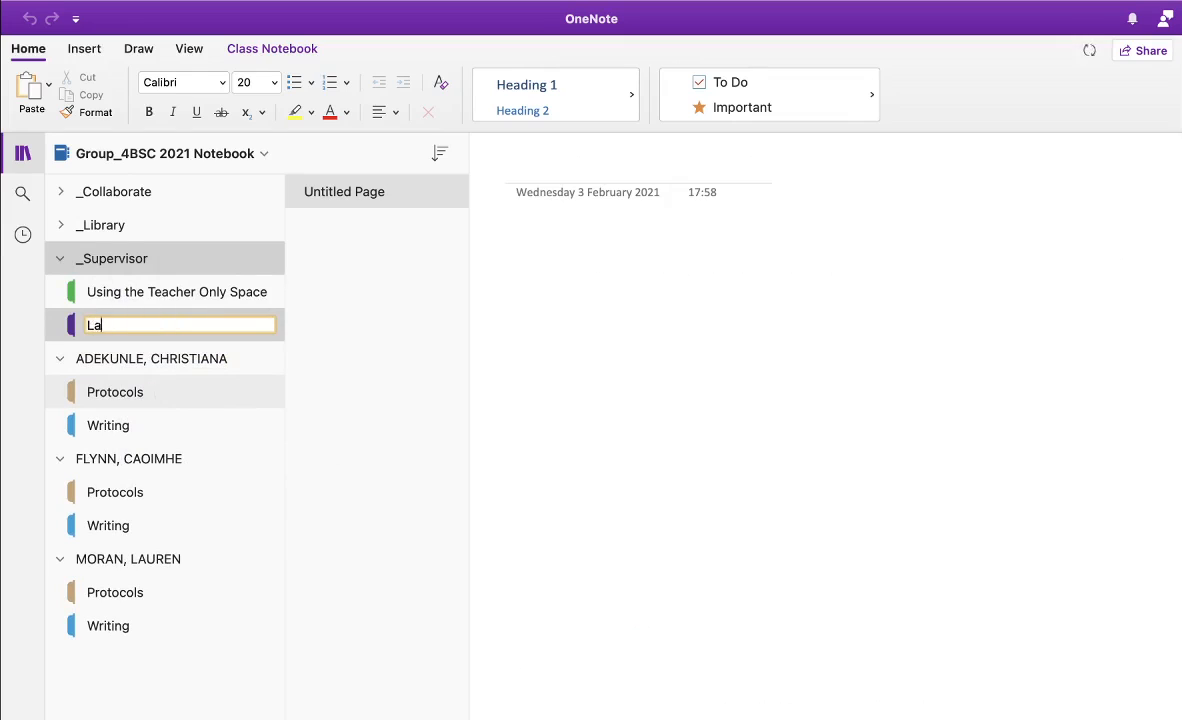
{"action": "type", "text": "b Daybook"}
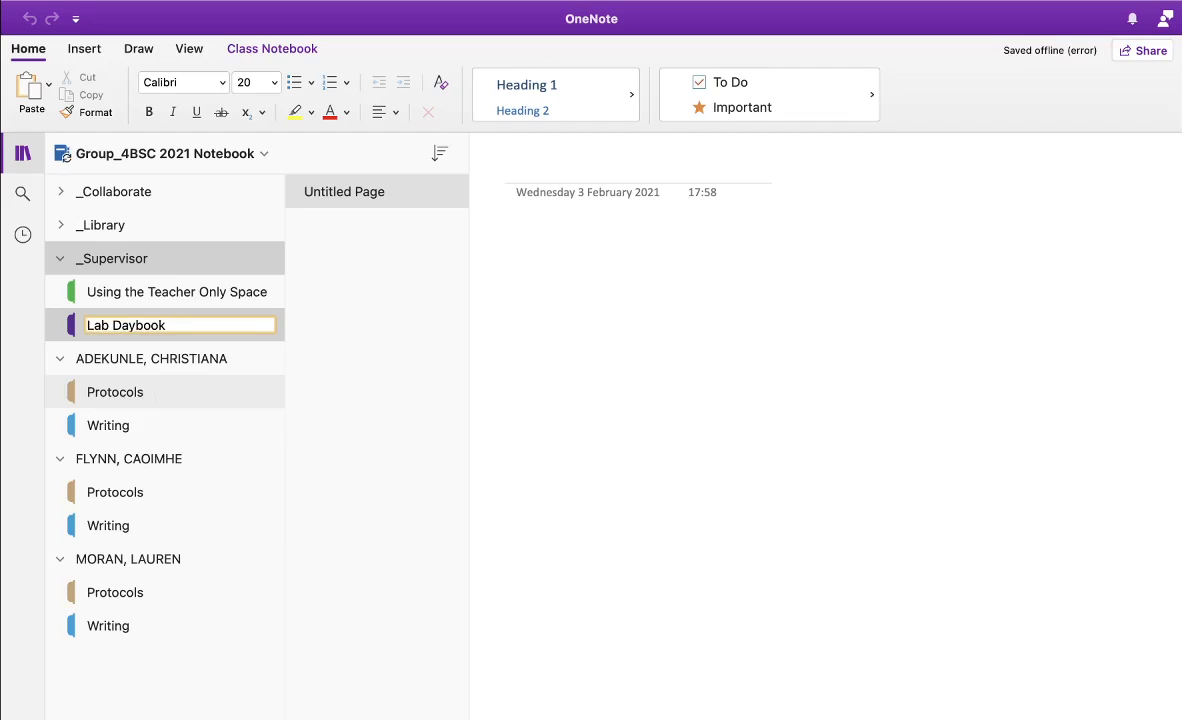
{"action": "key", "text": "Return"}
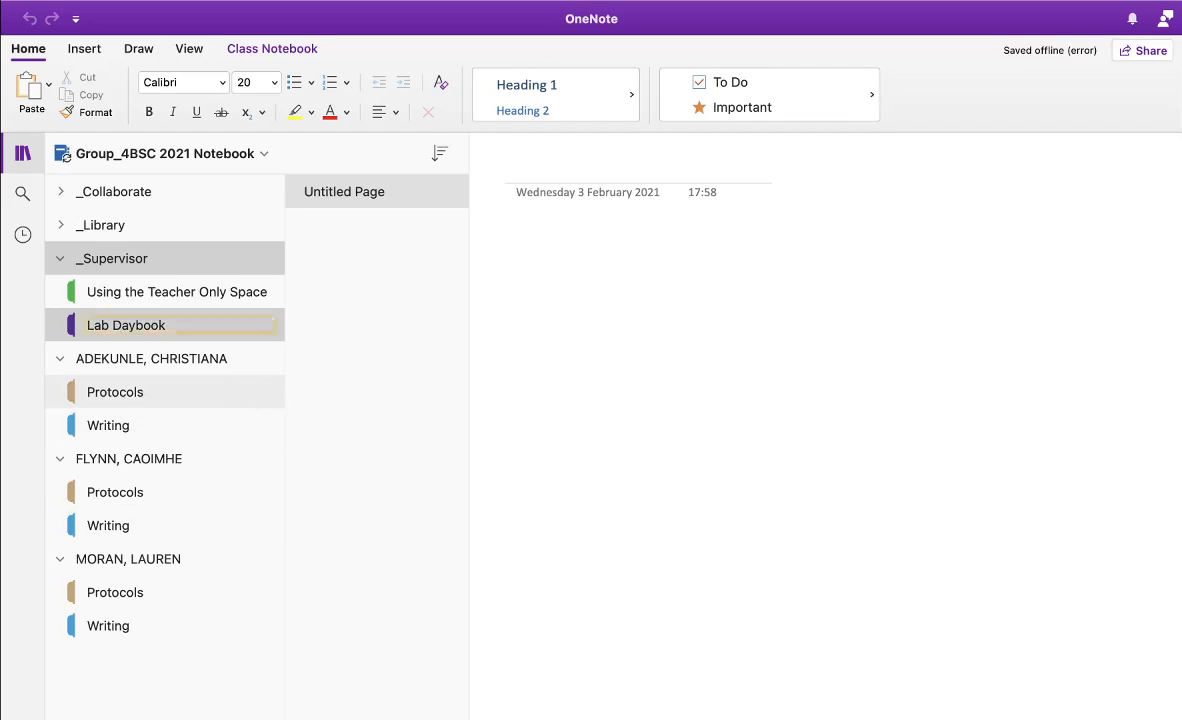
{"action": "left_click", "coordinate": [194, 331]}
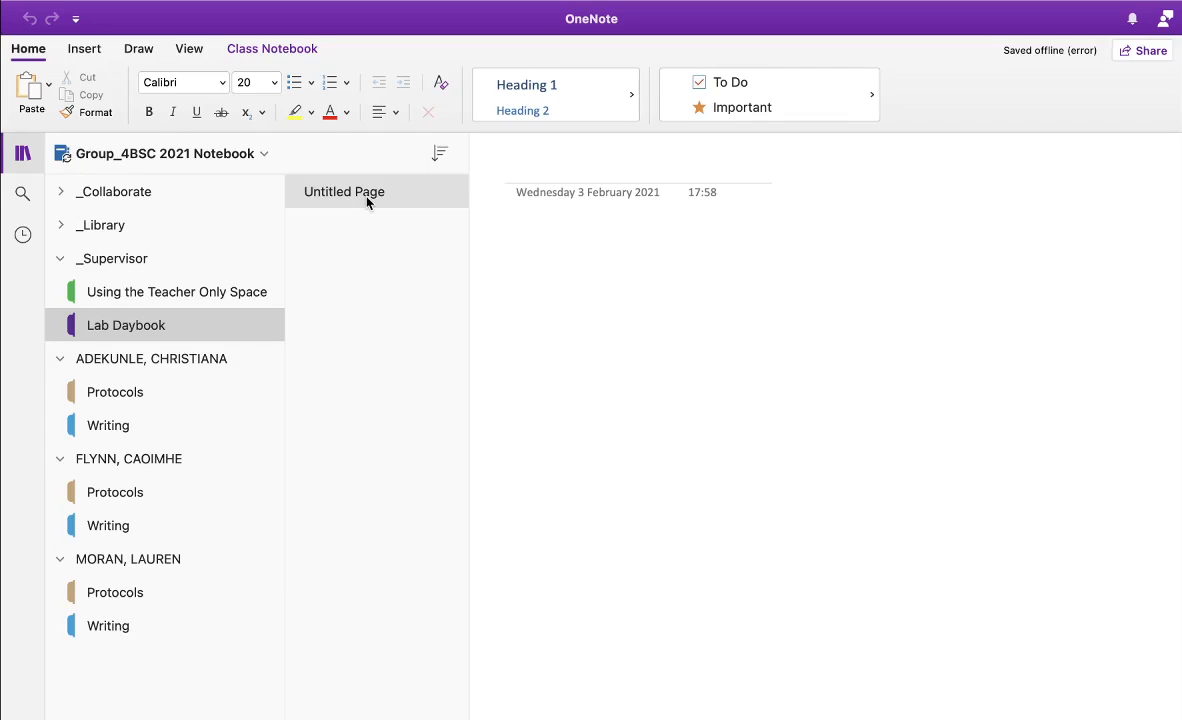
Title the Lab Daybook page 'Experiment #'
{"action": "left_click", "coordinate": [536, 175]}
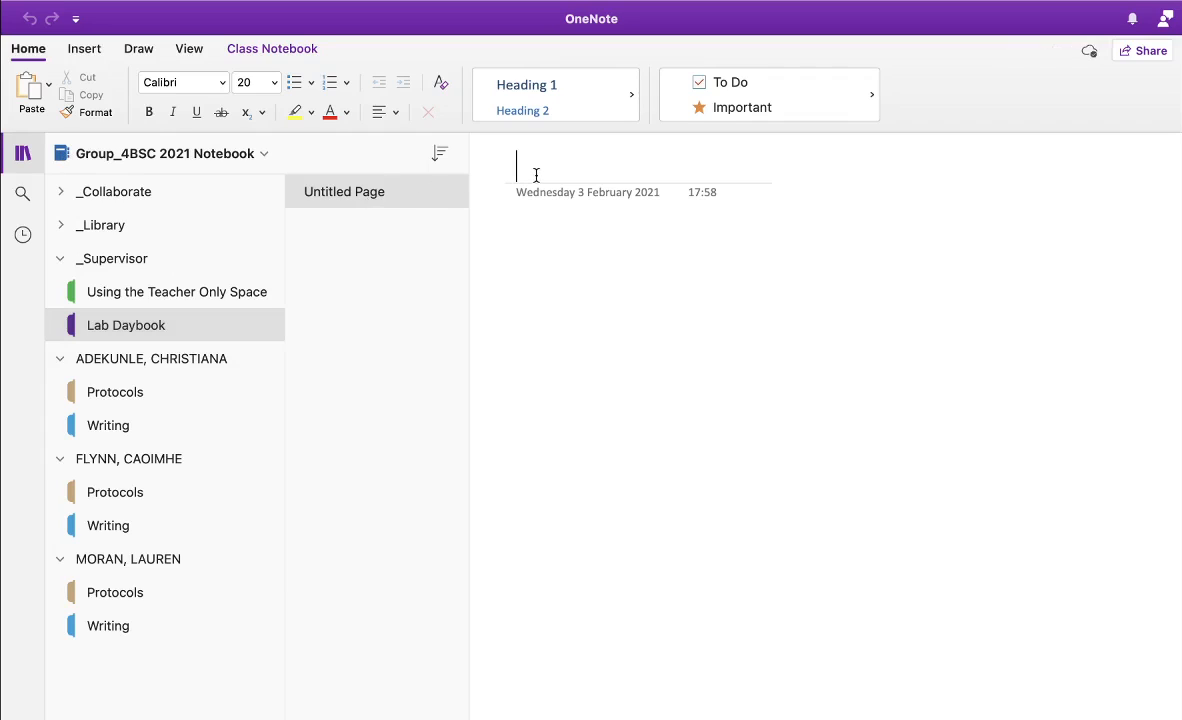
{"action": "type", "text": "Experiment"}
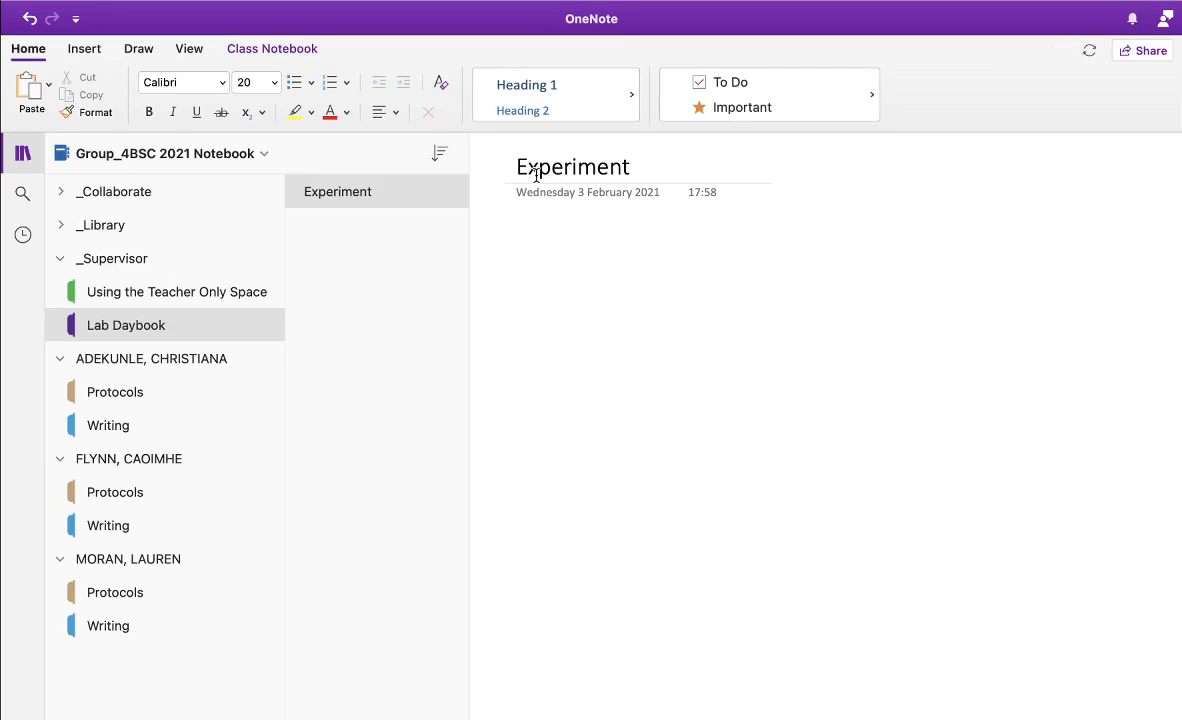
{"action": "type", "text": " #"}
{"action": "left_click", "coordinate": [84, 50]}
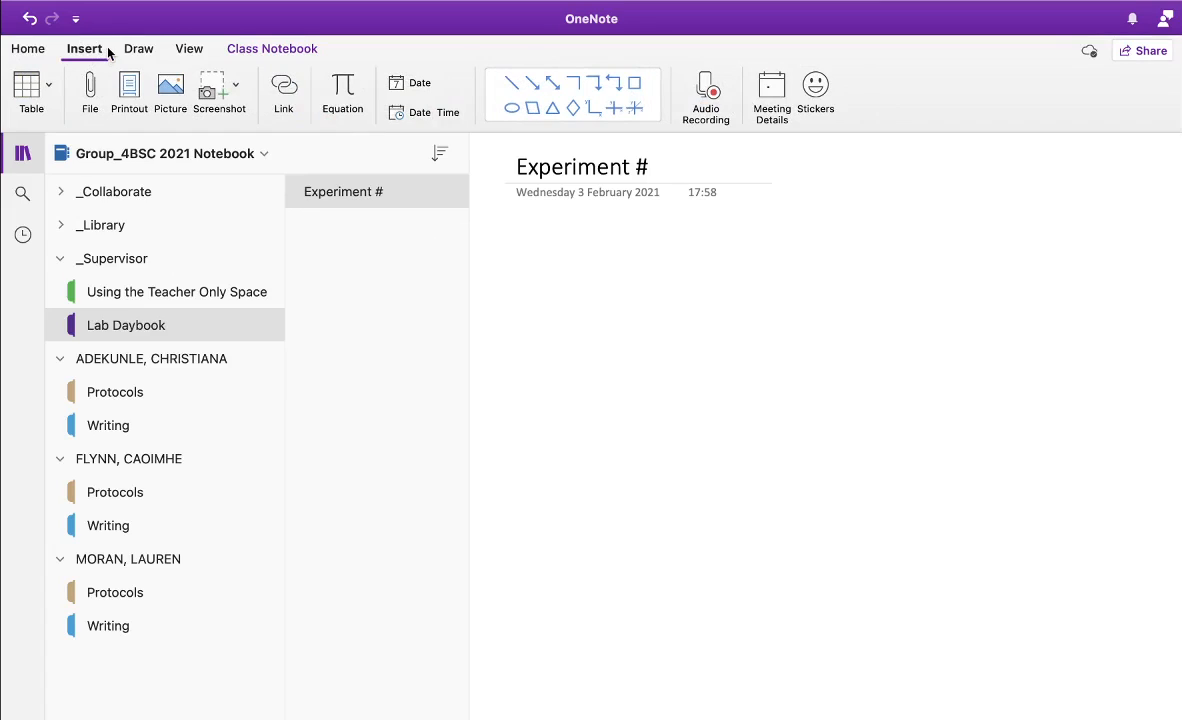
Insert a 2x4 table with first-column labels Date:, Experiment Title:, Protocol Used:, Summary:
{"action": "left_click", "coordinate": [30, 89]}
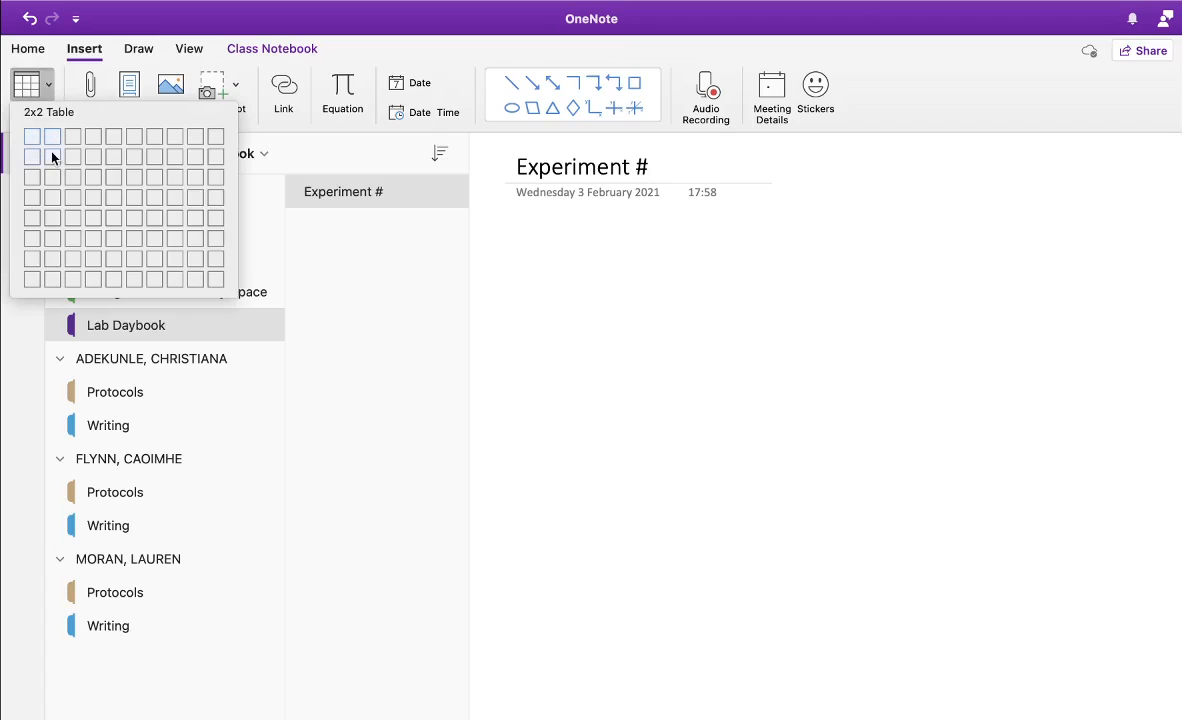
{"action": "left_click", "coordinate": [52, 198]}
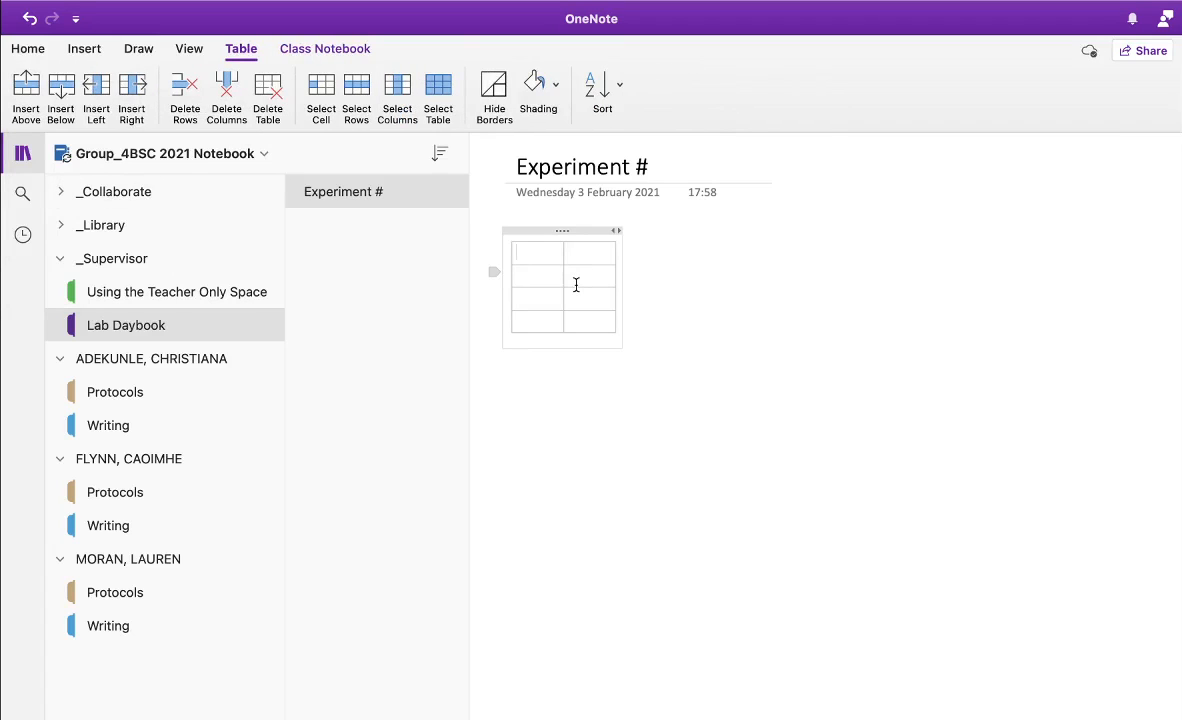
{"action": "type", "text": "Date:"}
{"action": "left_click", "coordinate": [525, 276]}
{"action": "type", "text": "Experiment"}
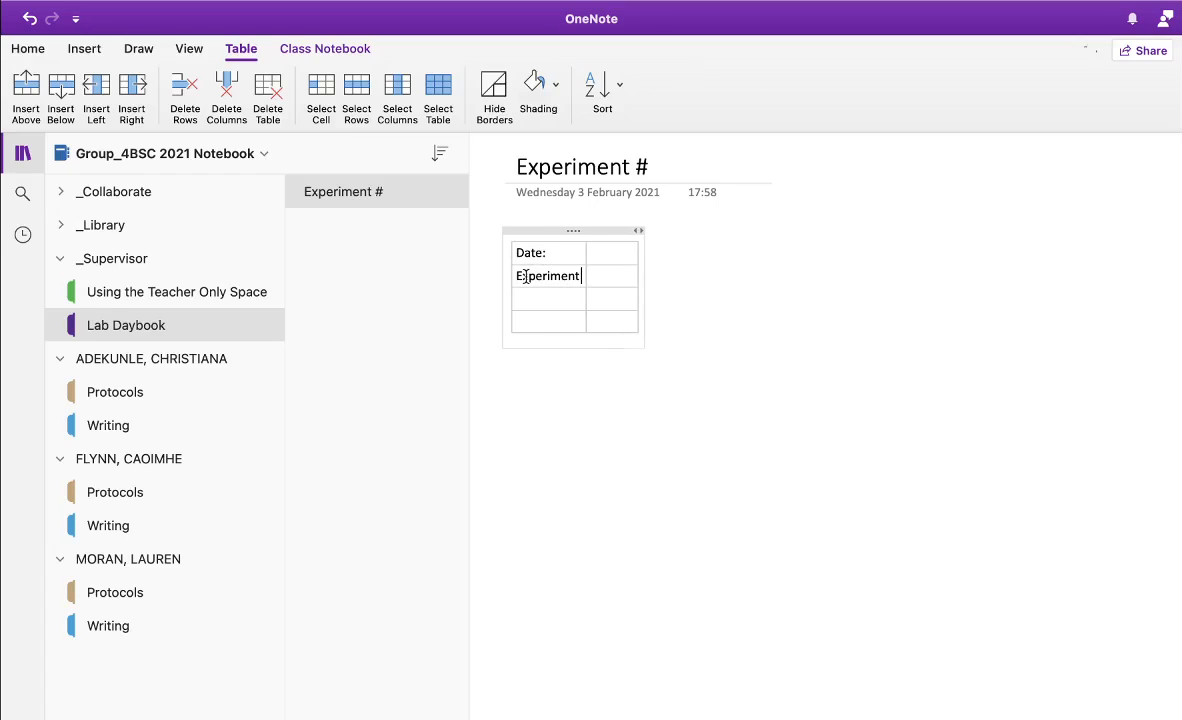
{"action": "type", "text": " Title:"}
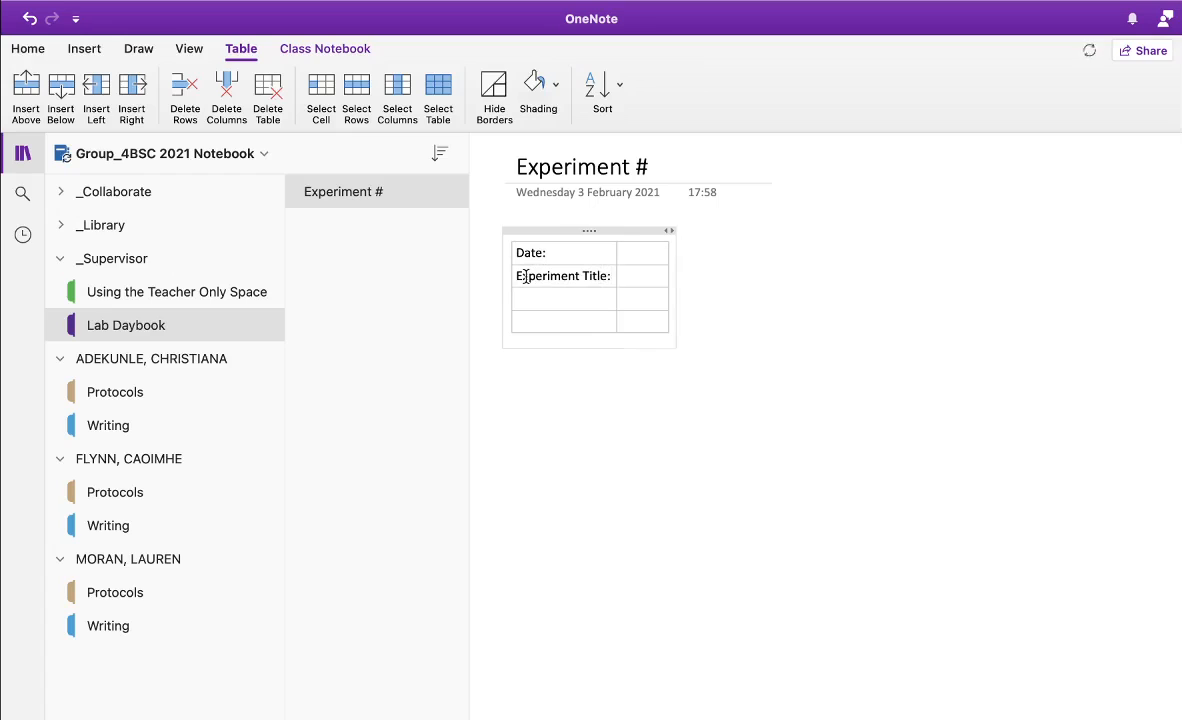
{"action": "left_click", "coordinate": [530, 296]}
{"action": "type", "text": "Protocol Used"}
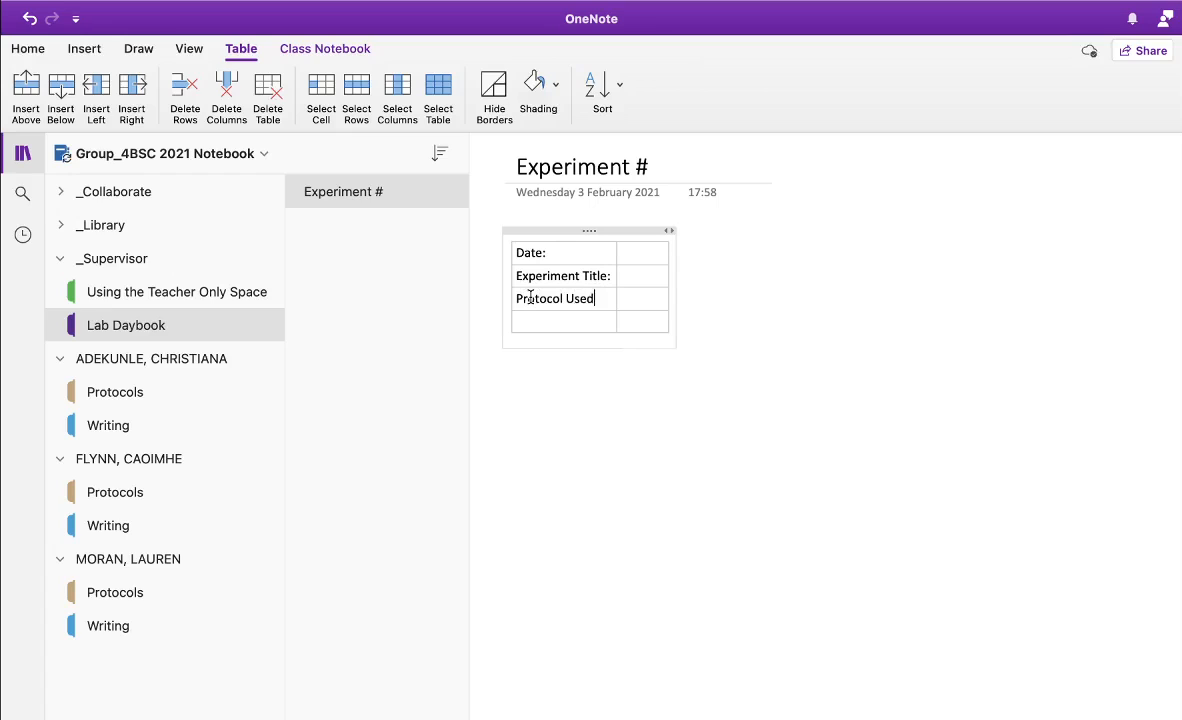
{"action": "type", "text": ":"}
{"action": "left_click", "coordinate": [535, 322]}
{"action": "type", "text": "Summary"}
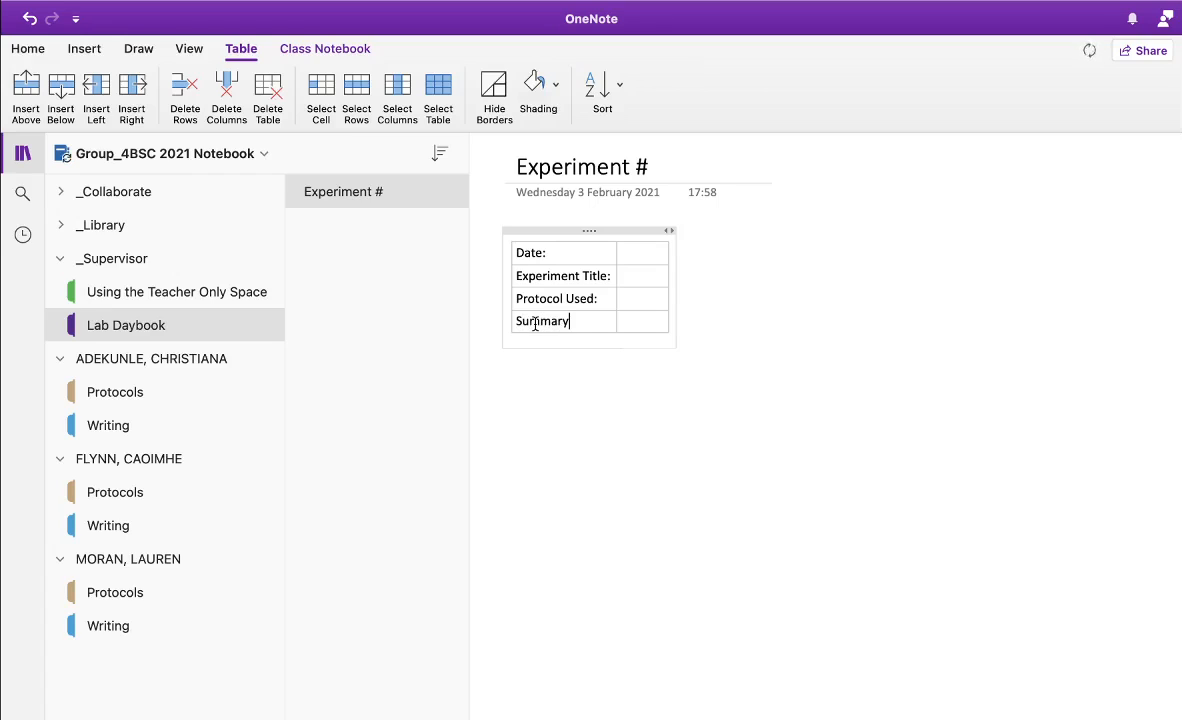
{"action": "type", "text": ":"}
Bold the four labels and widen the table so the second column spans the page
{"action": "left_click_drag", "start_coordinate": [515, 253], "coordinate": [584, 319]}
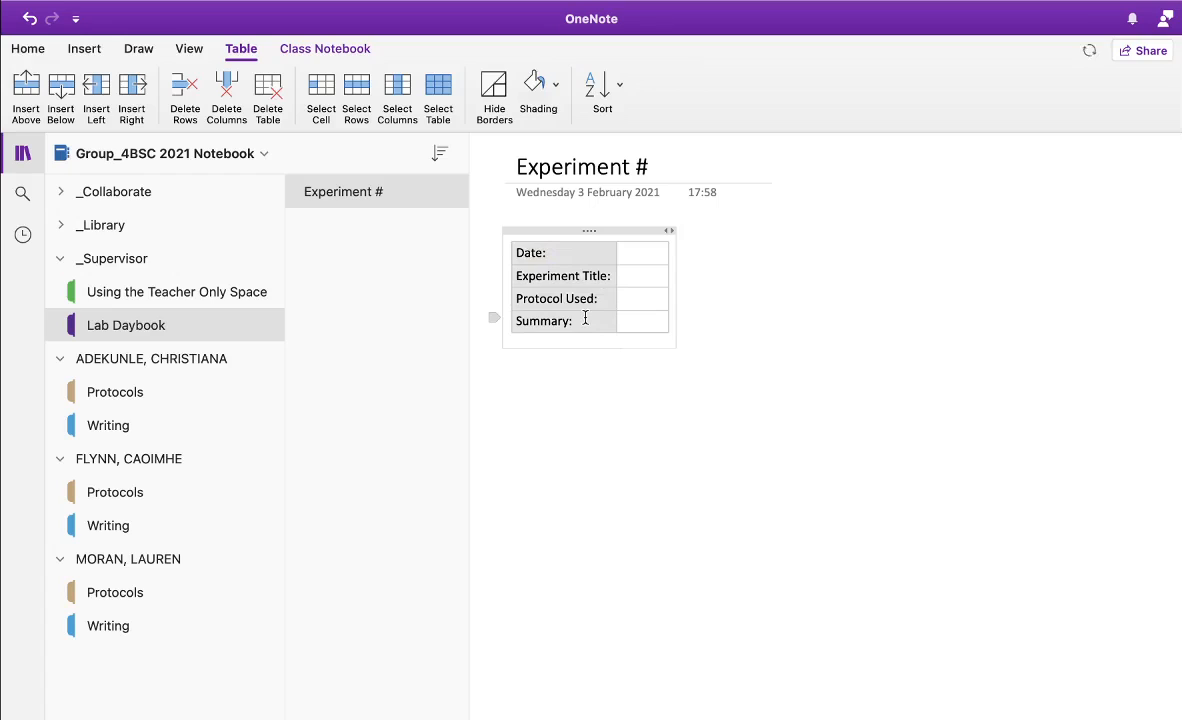
{"action": "key", "text": "super+b"}
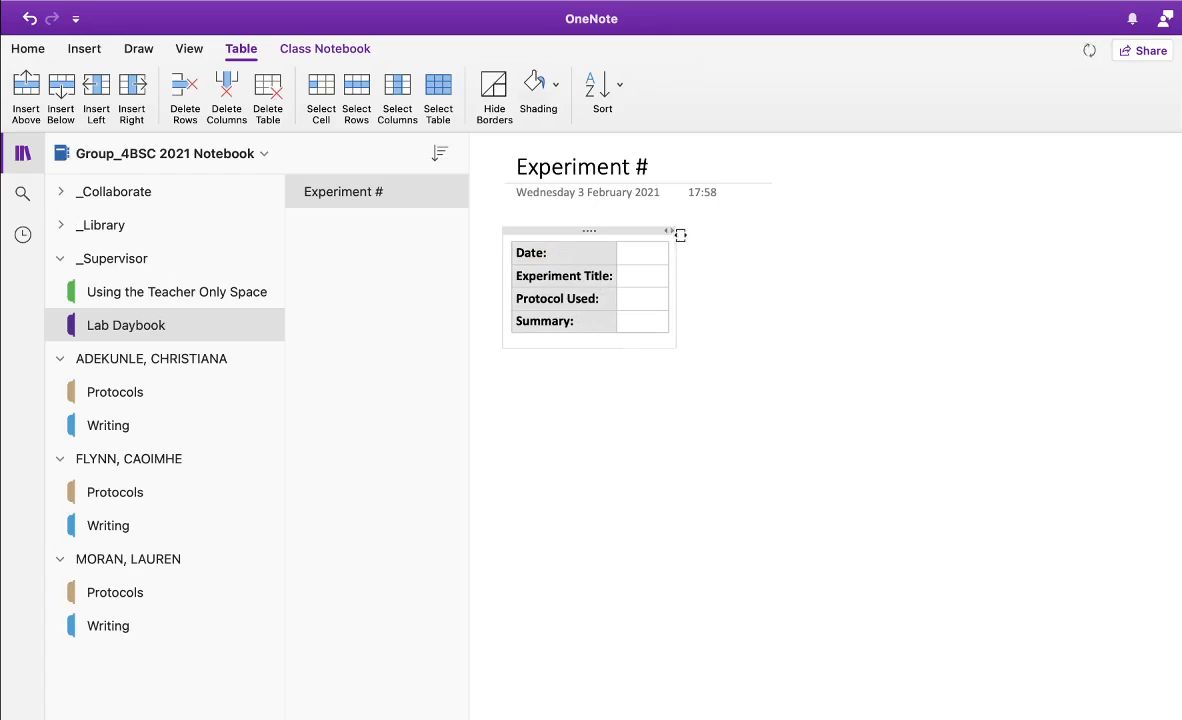
{"action": "left_click_drag", "start_coordinate": [669, 229], "coordinate": [1133, 248]}
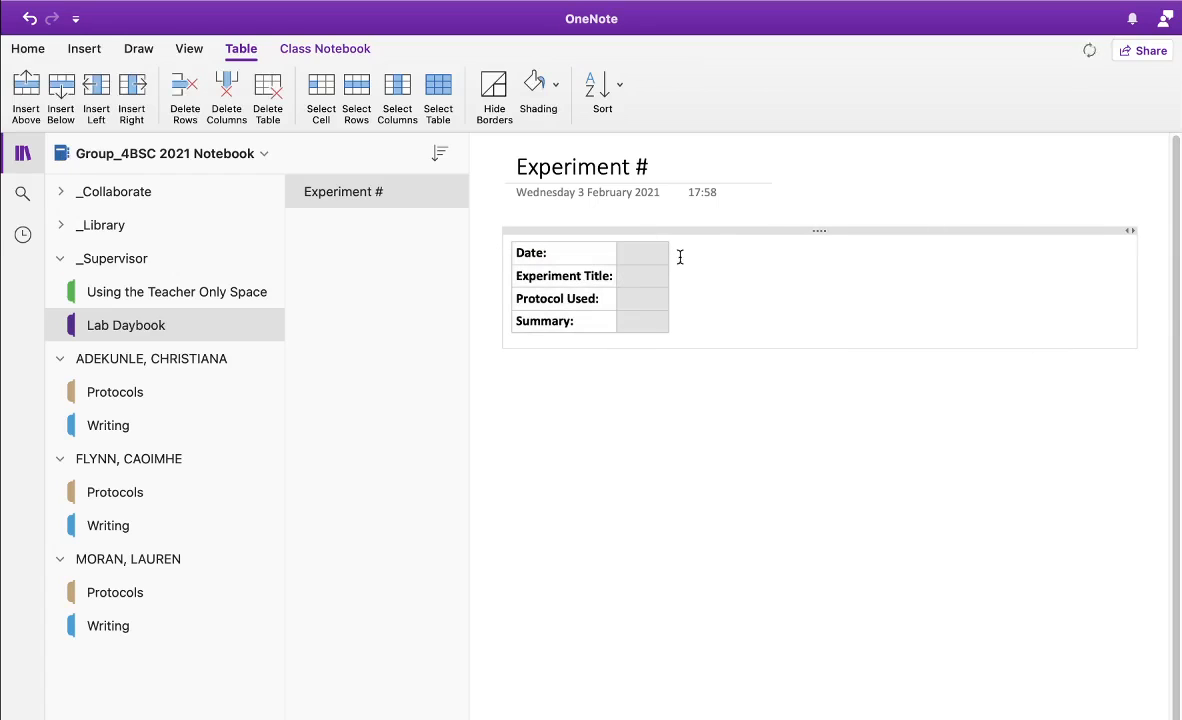
{"action": "left_click_drag", "start_coordinate": [669, 253], "coordinate": [1124, 286]}
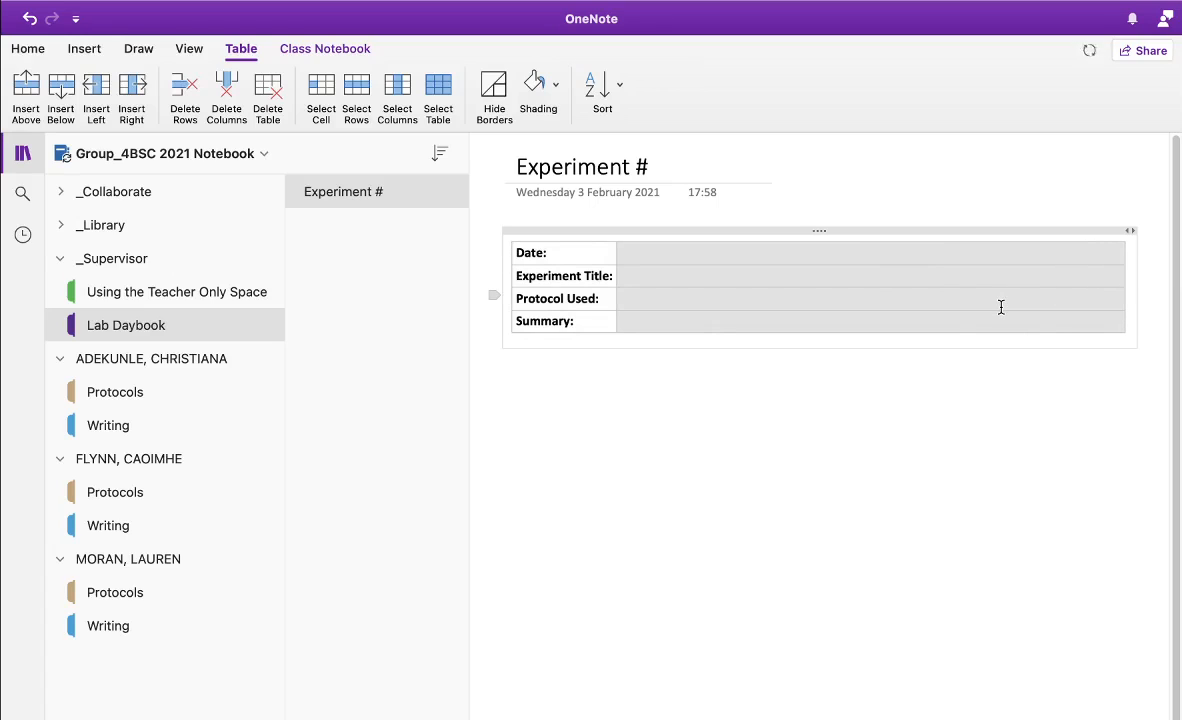
{"action": "left_click", "coordinate": [740, 410]}
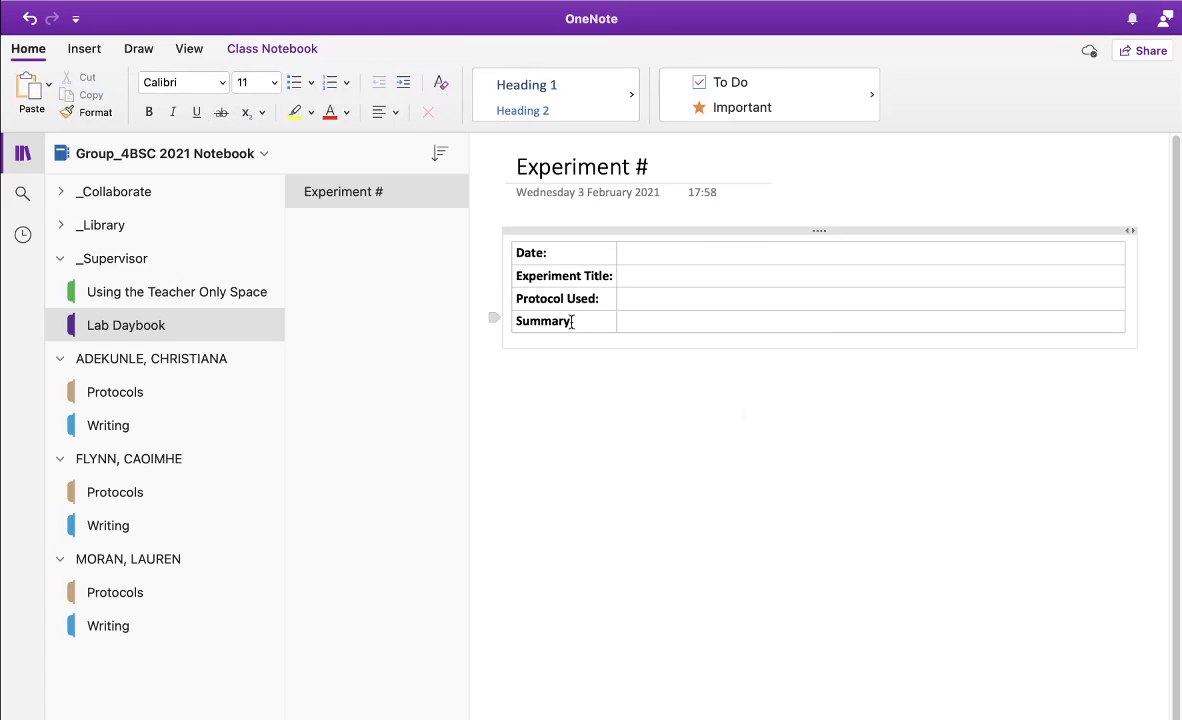
Enter 'Type experiment title here' in the cell beside Experiment Title:
{"action": "left_click", "coordinate": [660, 279]}
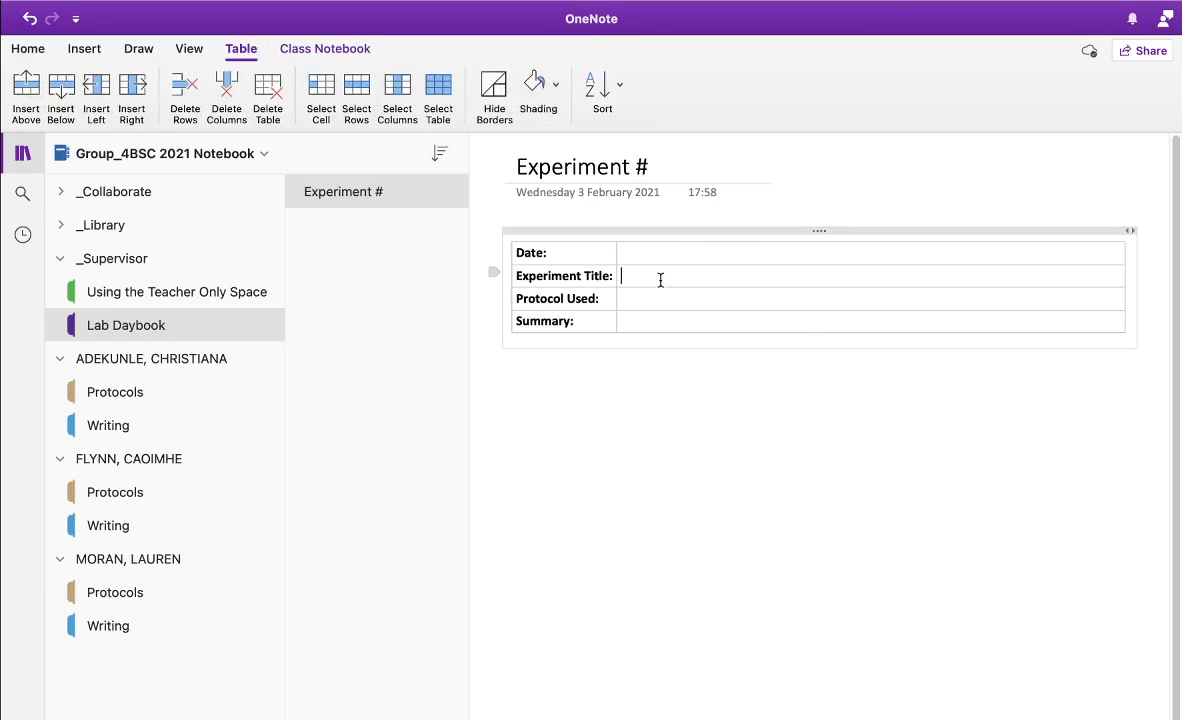
{"action": "type", "text": "Type experiment title here"}
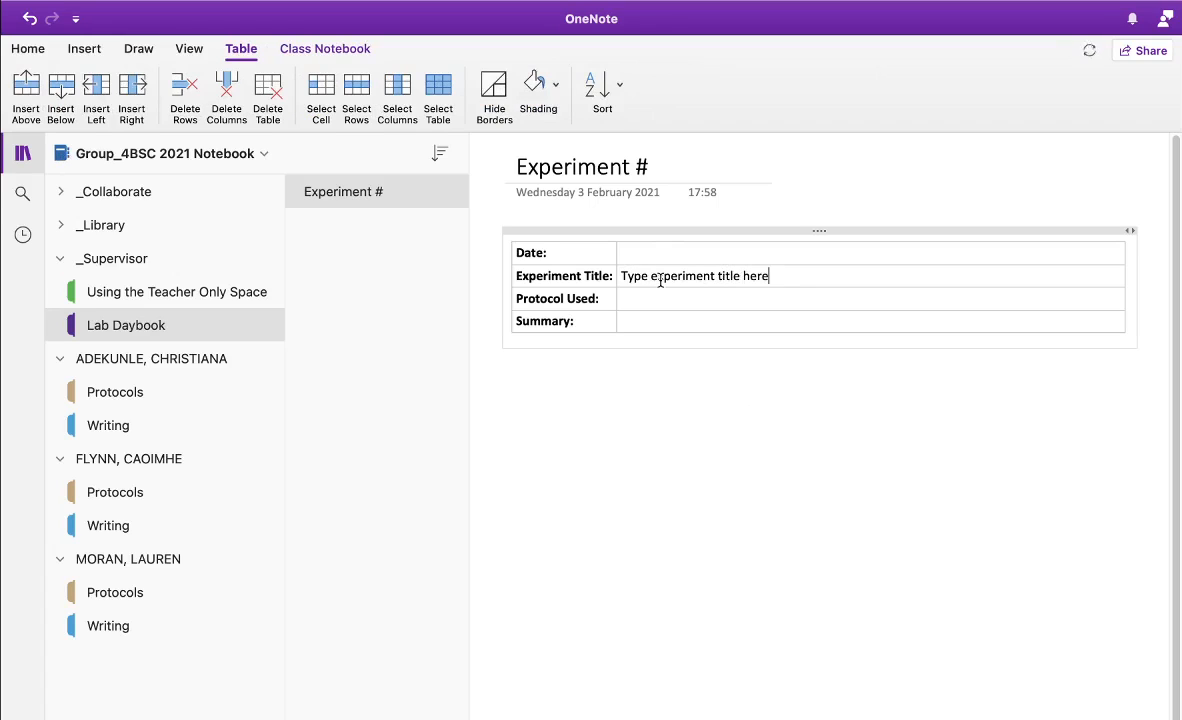
{"action": "left_click", "coordinate": [735, 443]}
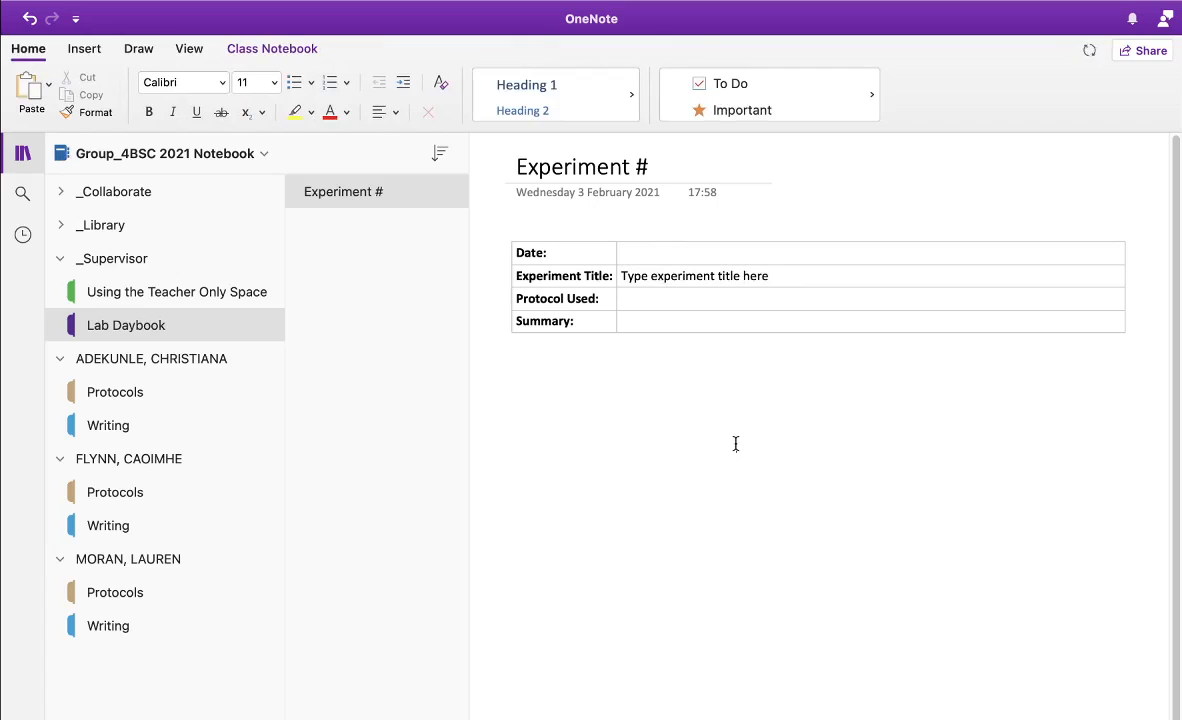
Set the Experiment # page as Lab Daybook's default template
{"action": "right_click", "coordinate": [352, 195]}
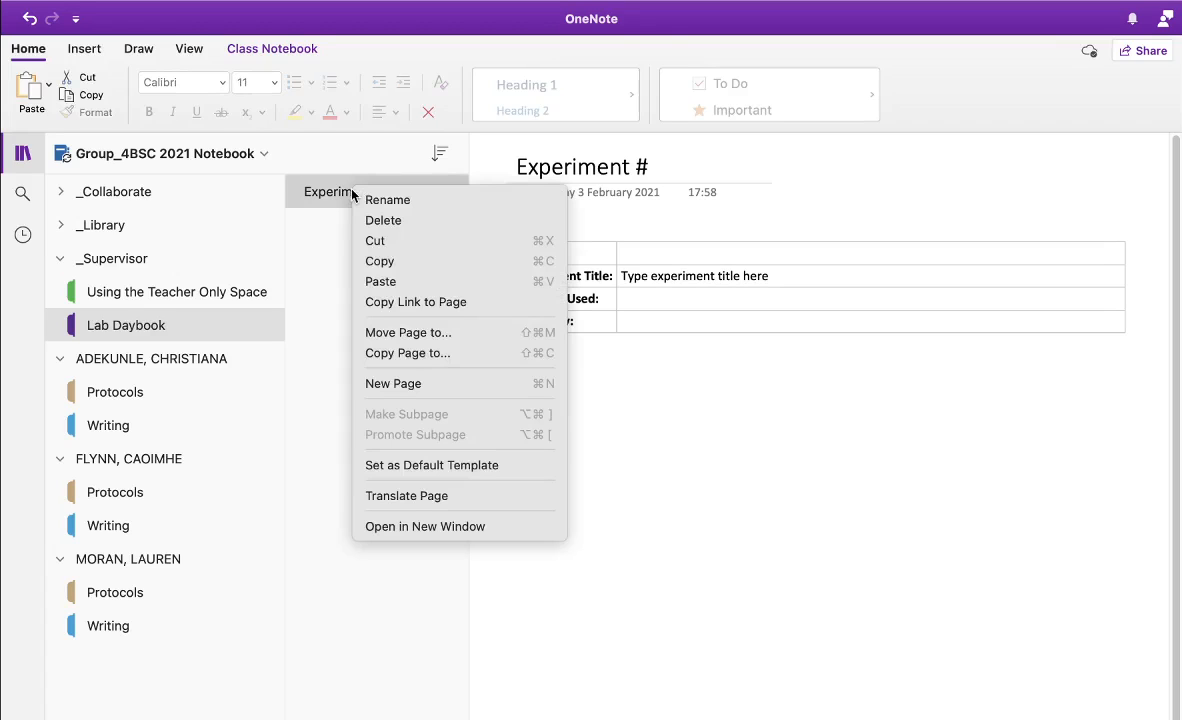
{"action": "left_click", "coordinate": [396, 473]}
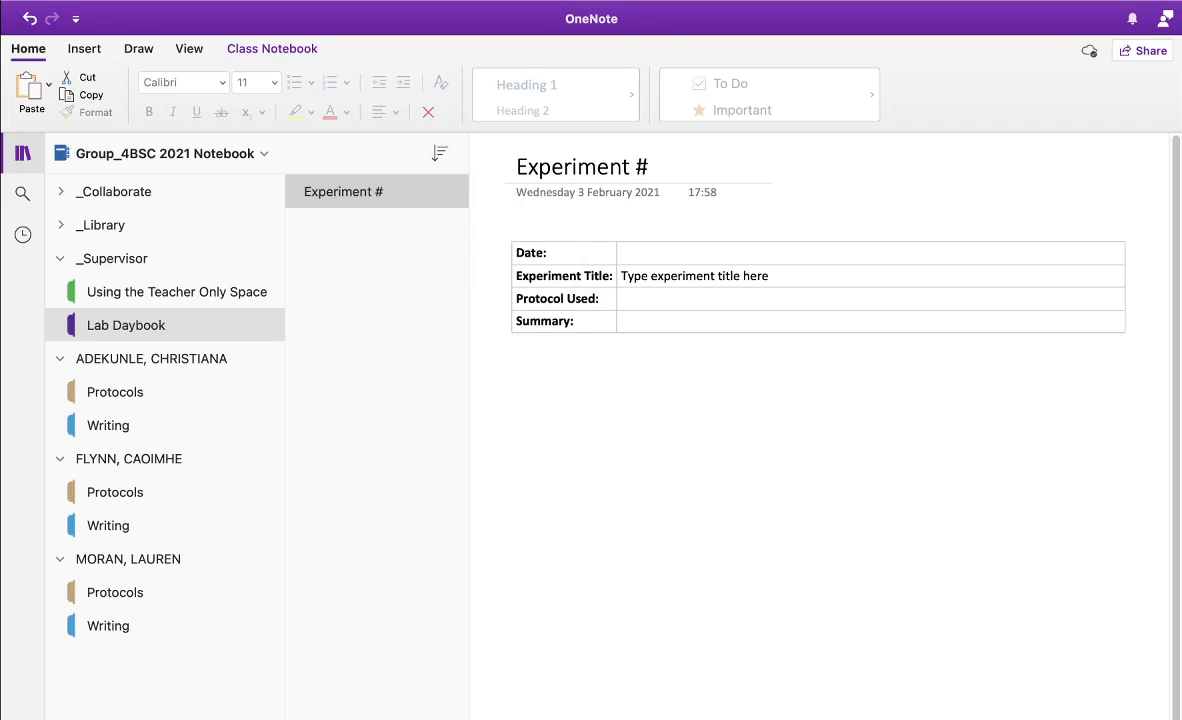
{"action": "key", "text": "super+n"}
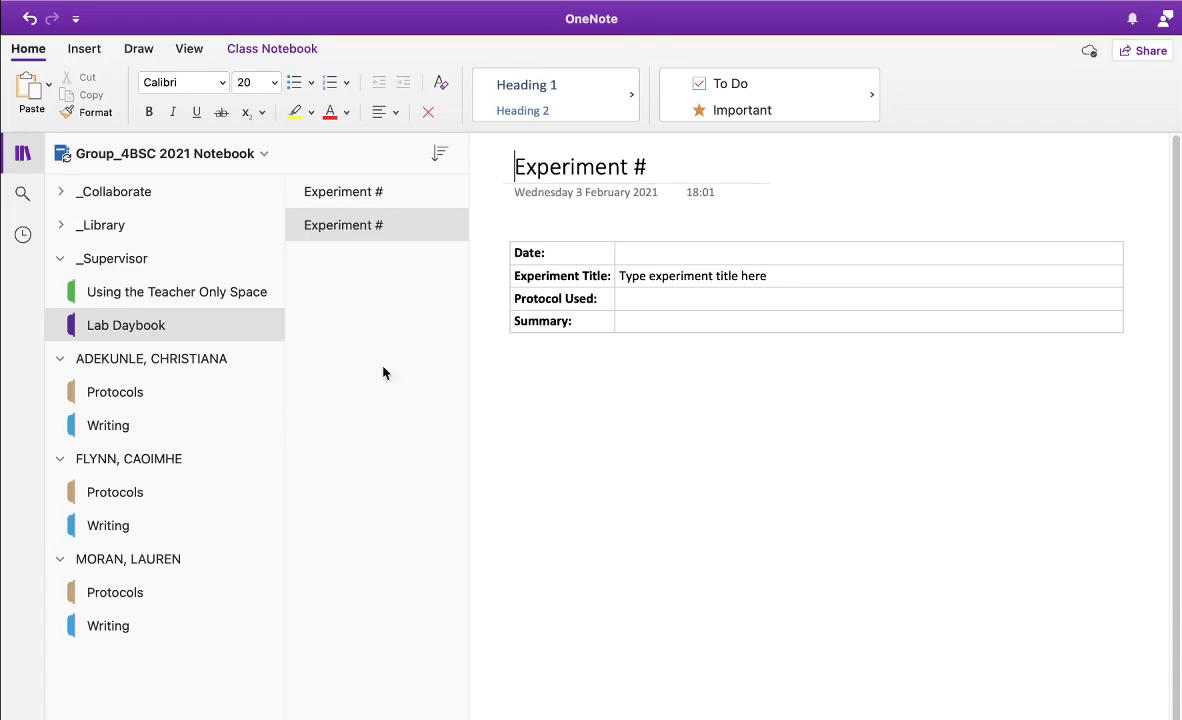
{"action": "left_click", "coordinate": [393, 225]}
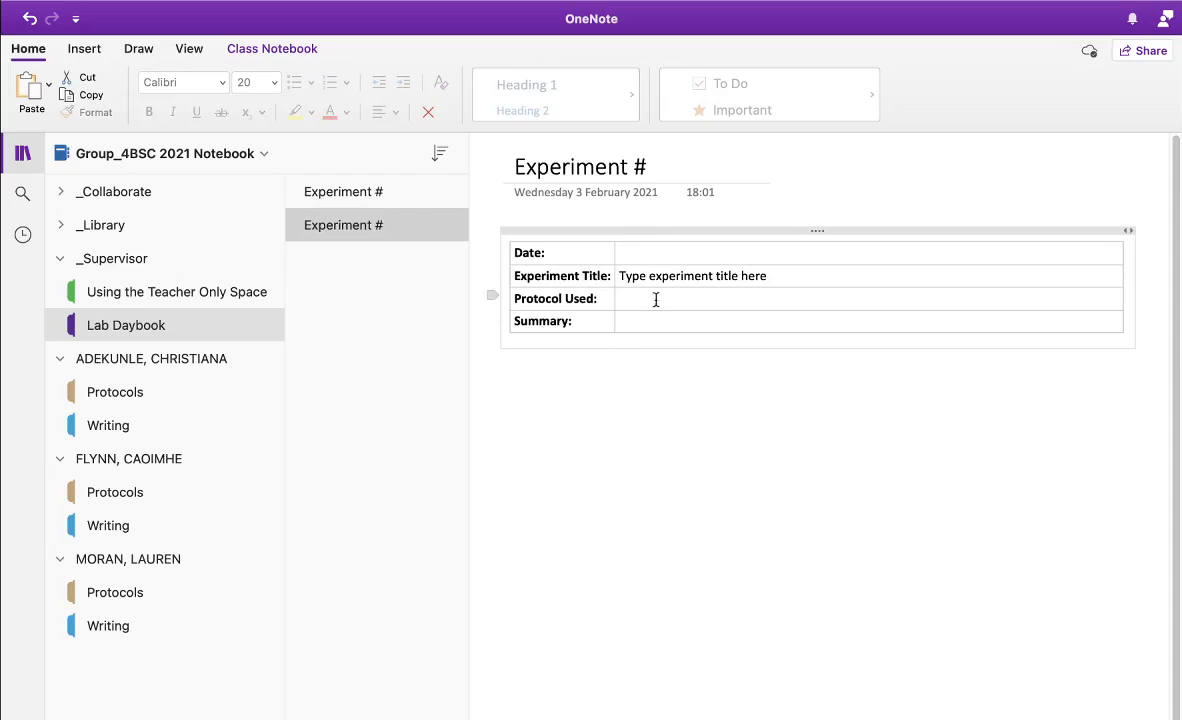
{"action": "left_click", "coordinate": [377, 196]}
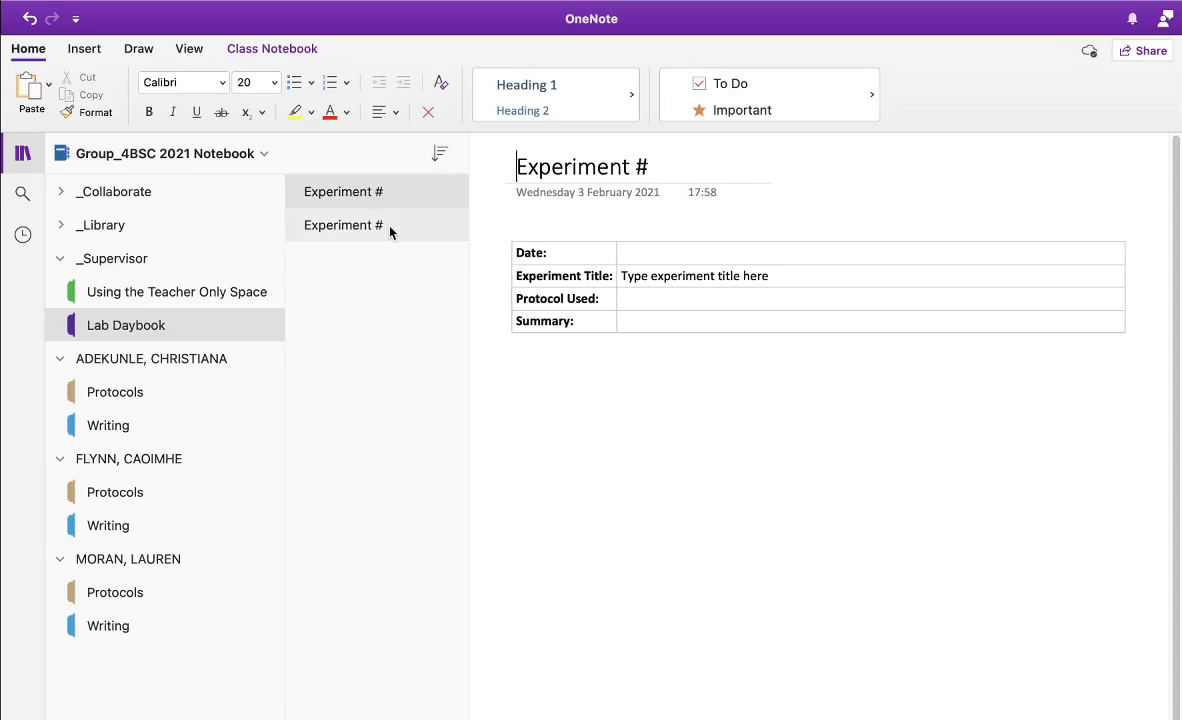
{"action": "left_click", "coordinate": [427, 229]}
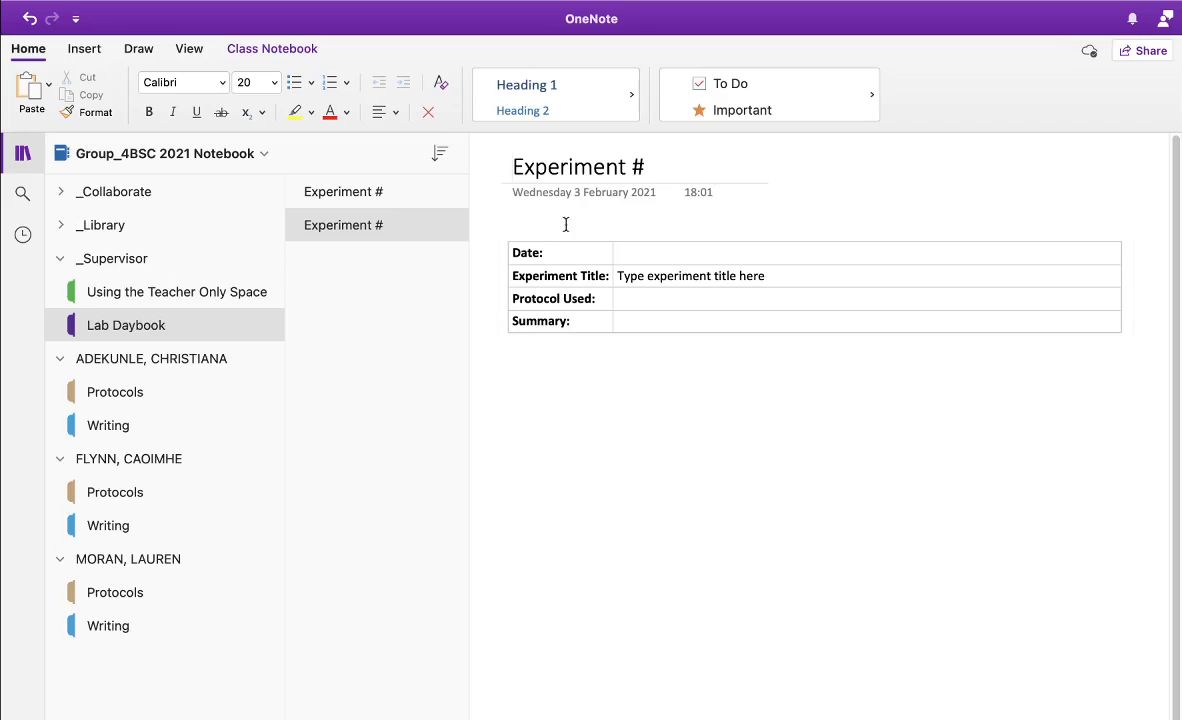
{"action": "right_click", "coordinate": [398, 233]}
{"action": "left_click", "coordinate": [409, 259]}
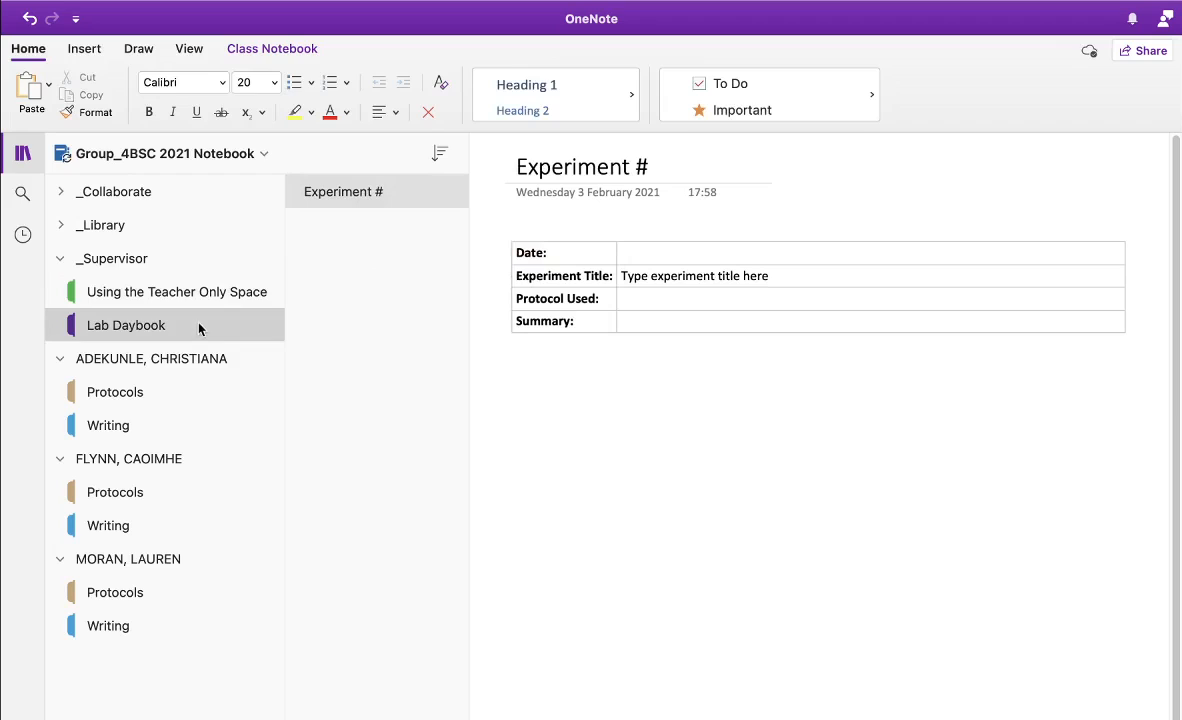
Copy the Lab Daybook section into the first student's section group
{"action": "left_click", "coordinate": [272, 48]}
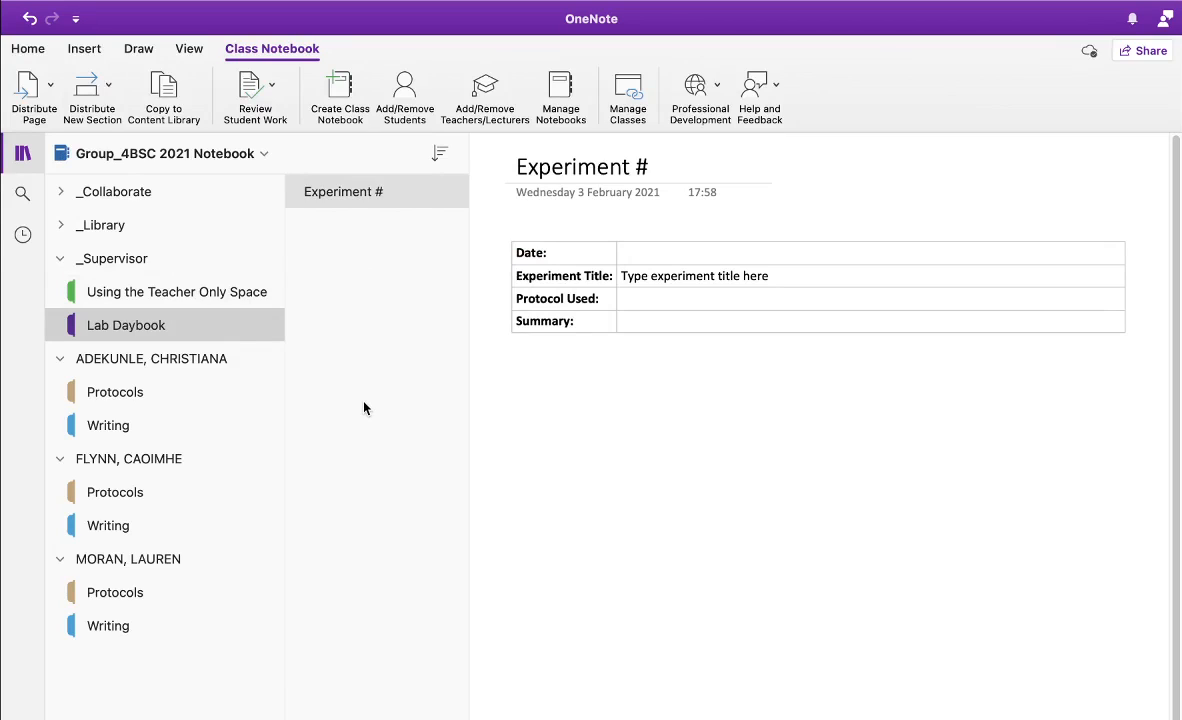
{"action": "right_click", "coordinate": [198, 331]}
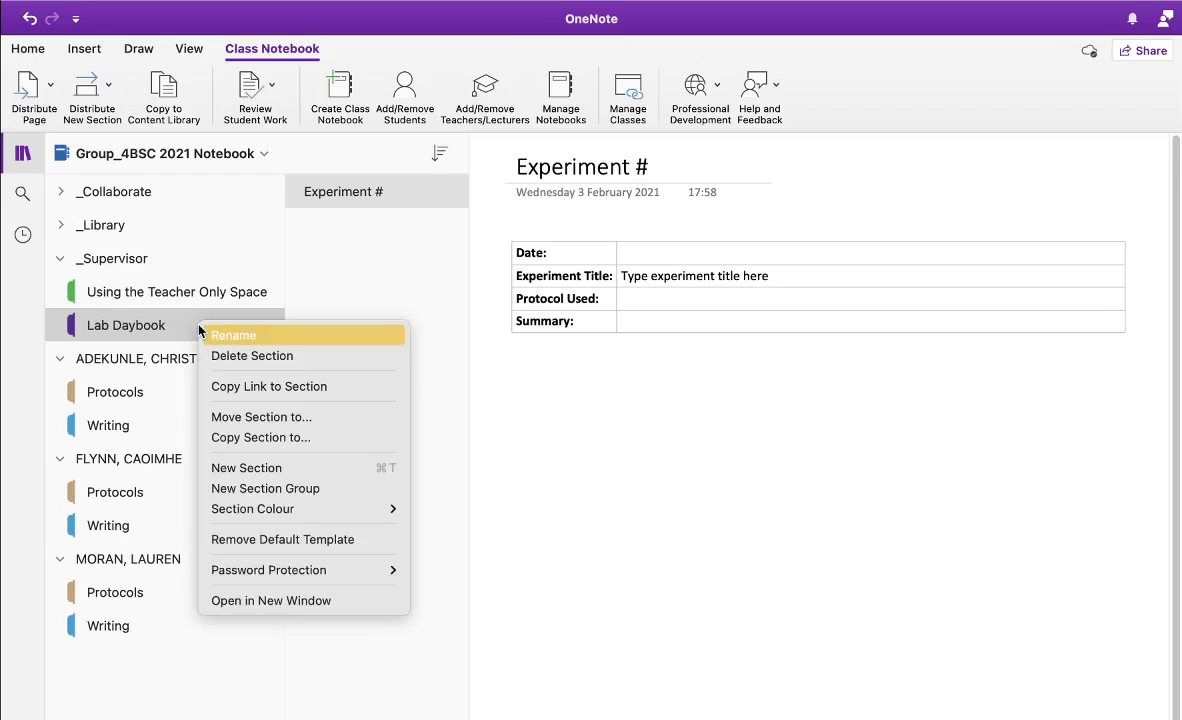
{"action": "left_click", "coordinate": [251, 437]}
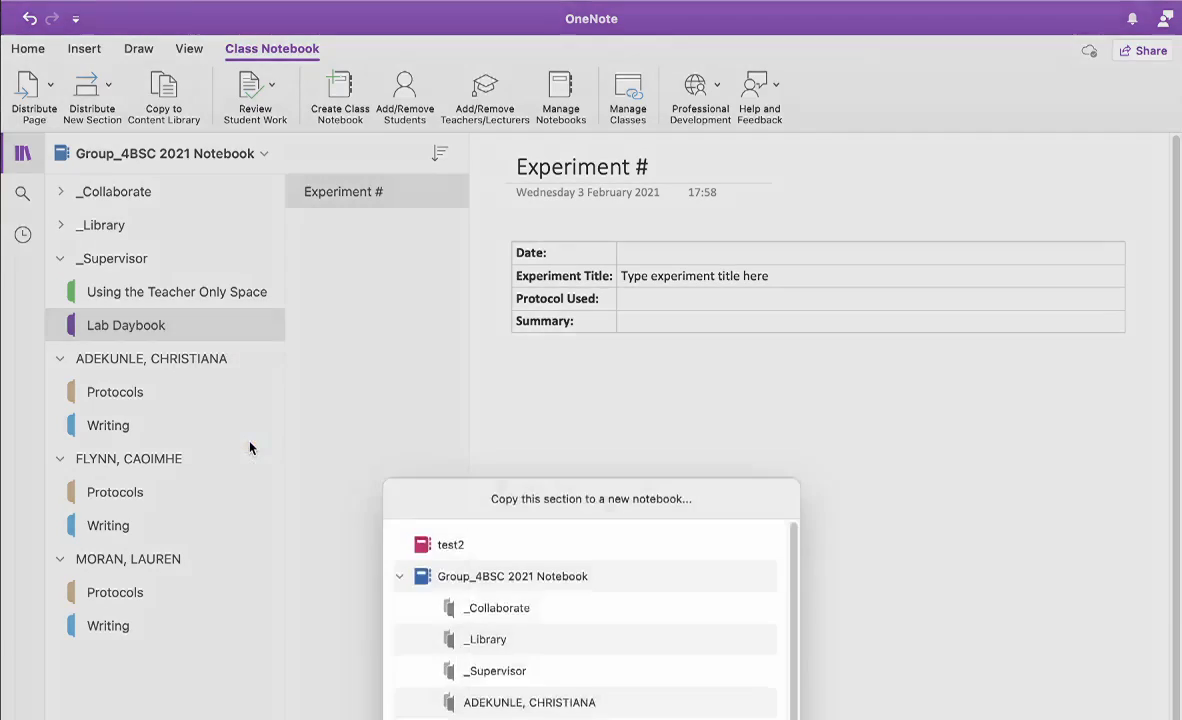
{"action": "scroll", "coordinate": [660, 679], "scroll_direction": "down", "scroll_amount": 1}
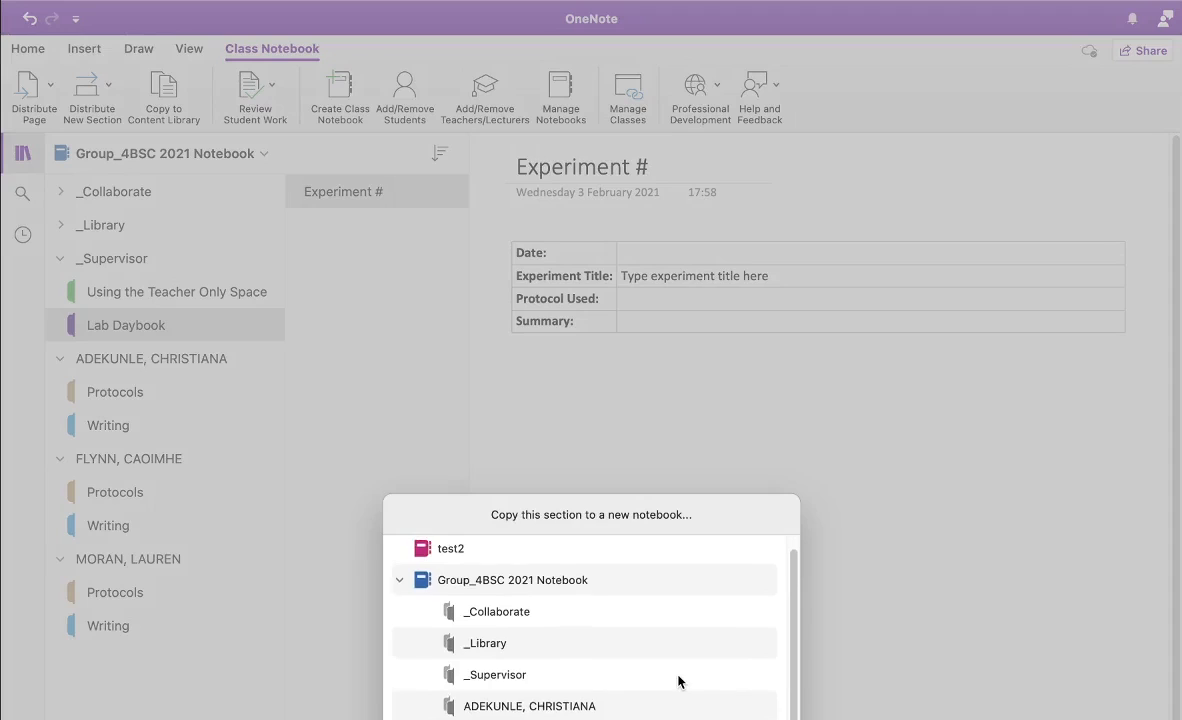
{"action": "left_click", "coordinate": [565, 709]}
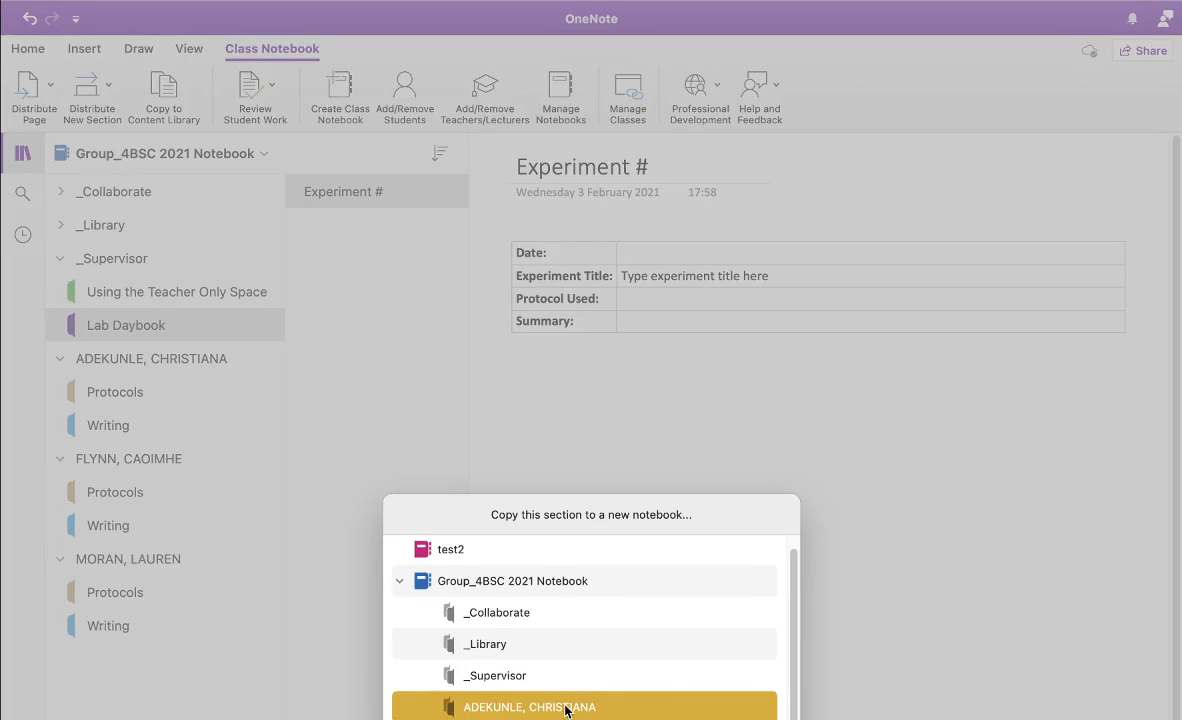
{"action": "left_click", "coordinate": [567, 719]}
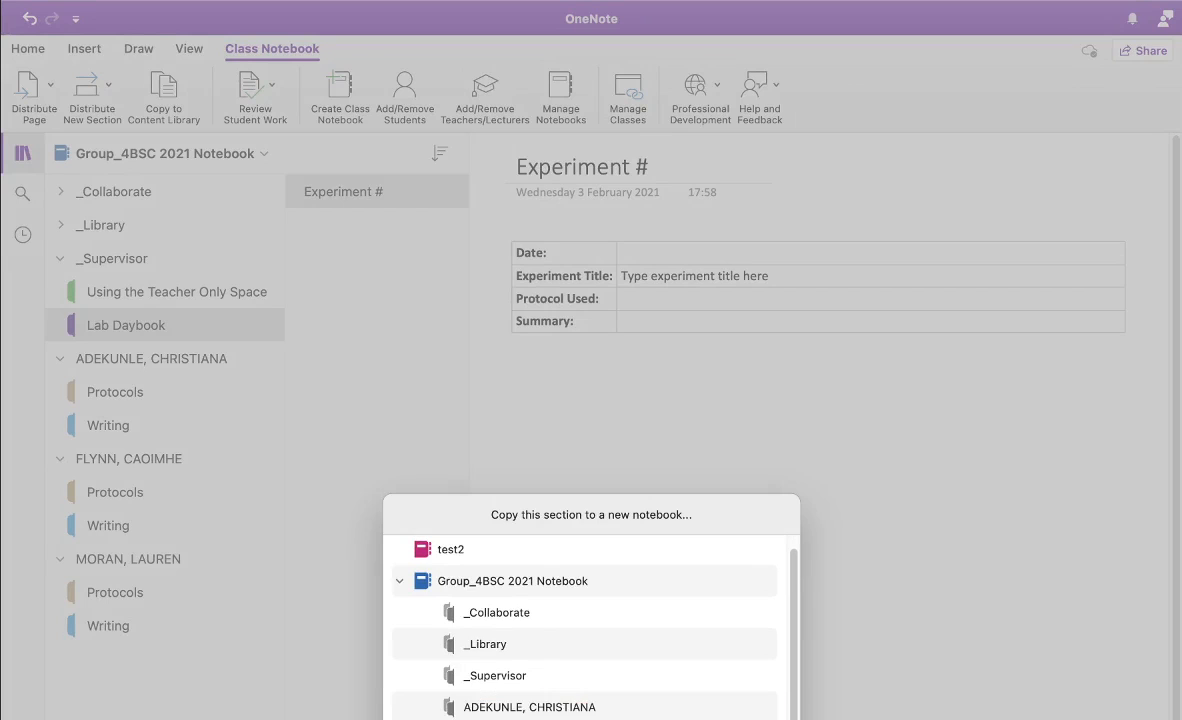
{"action": "left_click", "coordinate": [577, 712]}
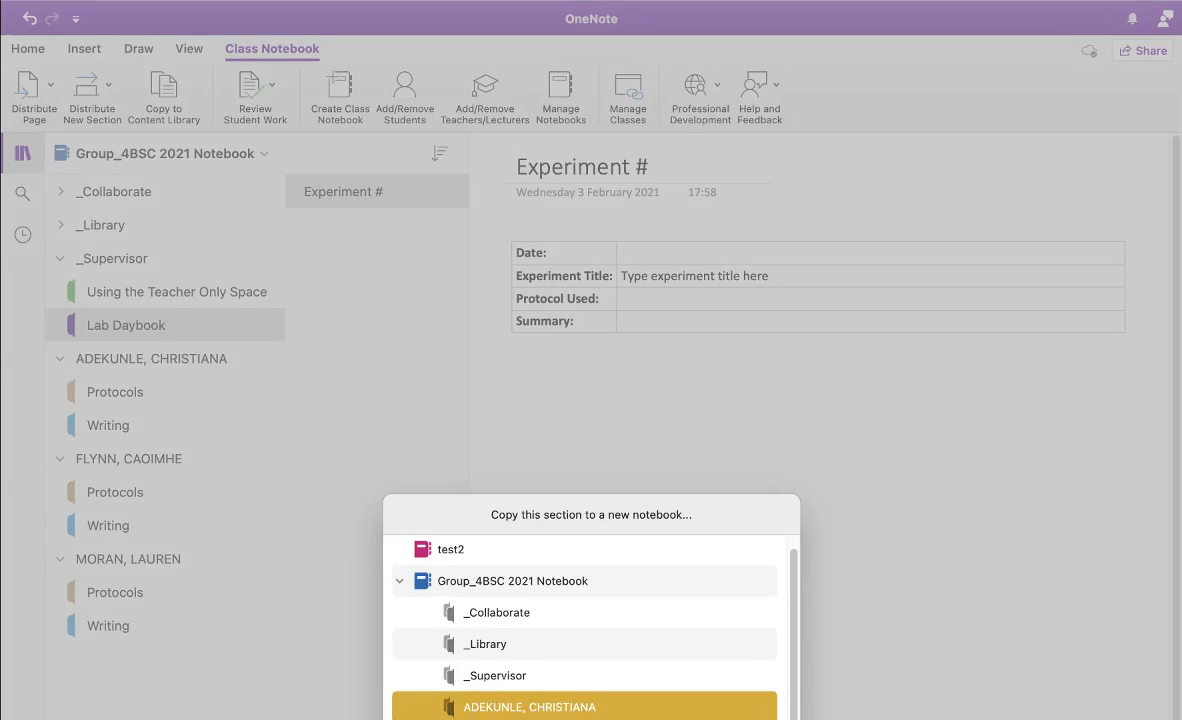
{"action": "key", "text": "Return"}
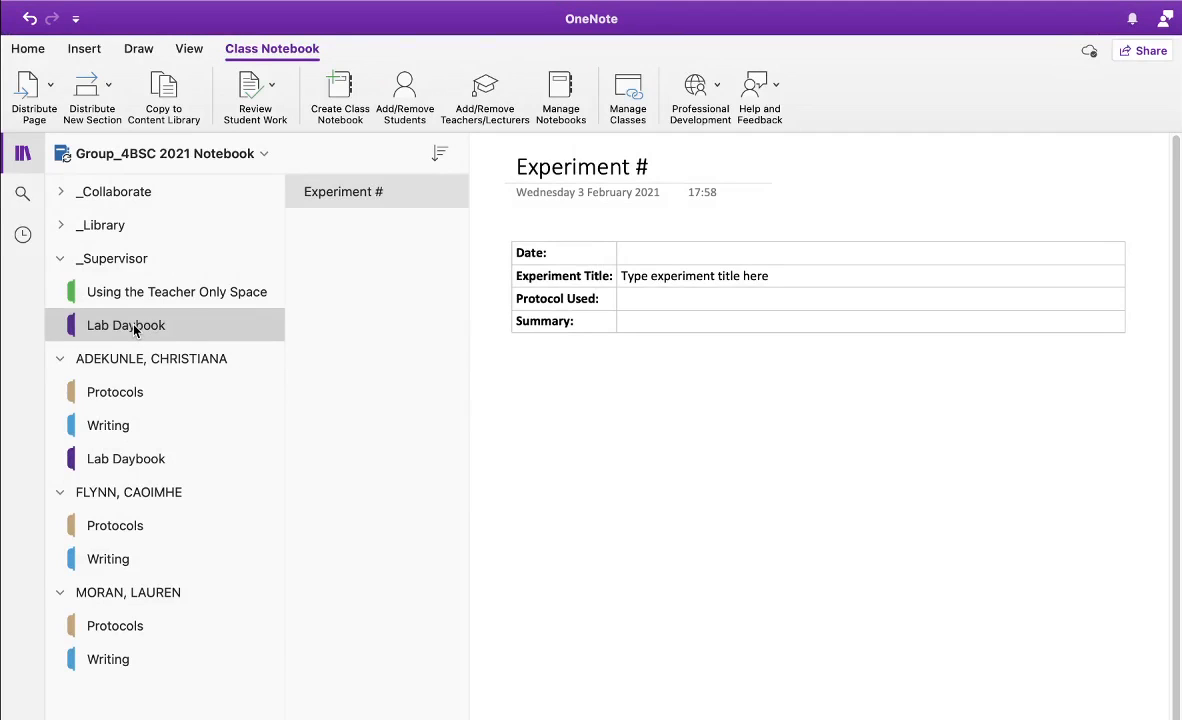
Copy Lab Daybook to the other students, then open the second student's copy
{"action": "right_click", "coordinate": [135, 331]}
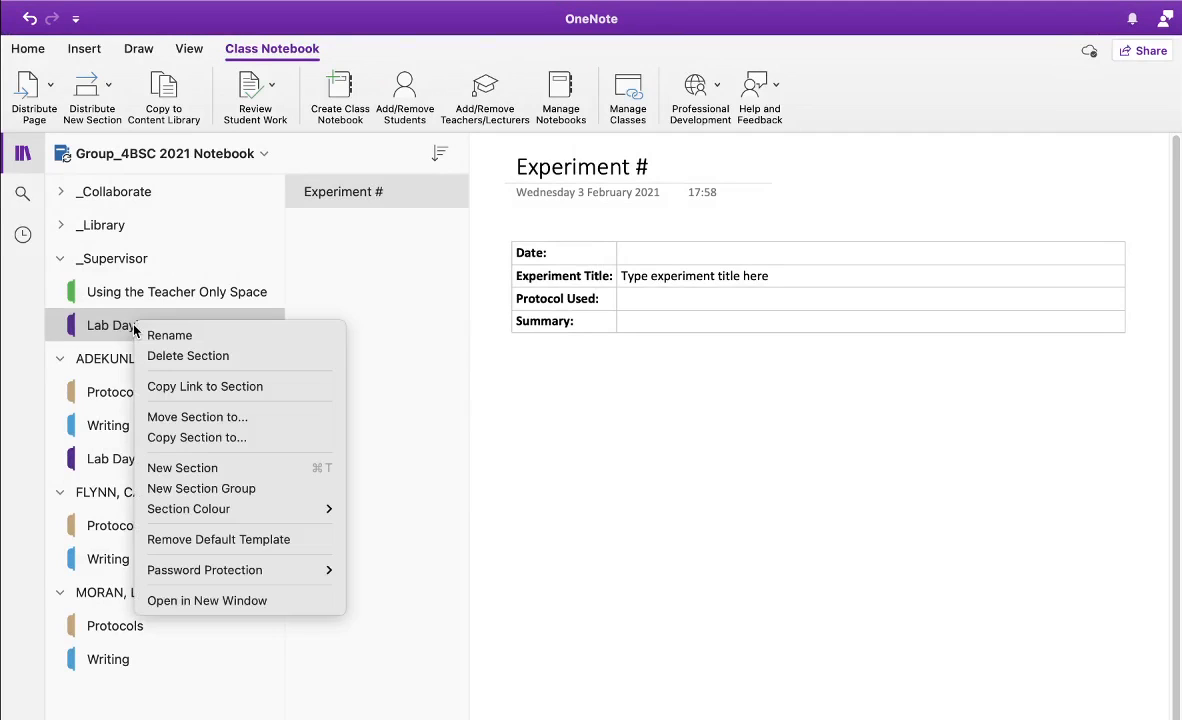
{"action": "left_click", "coordinate": [177, 438]}
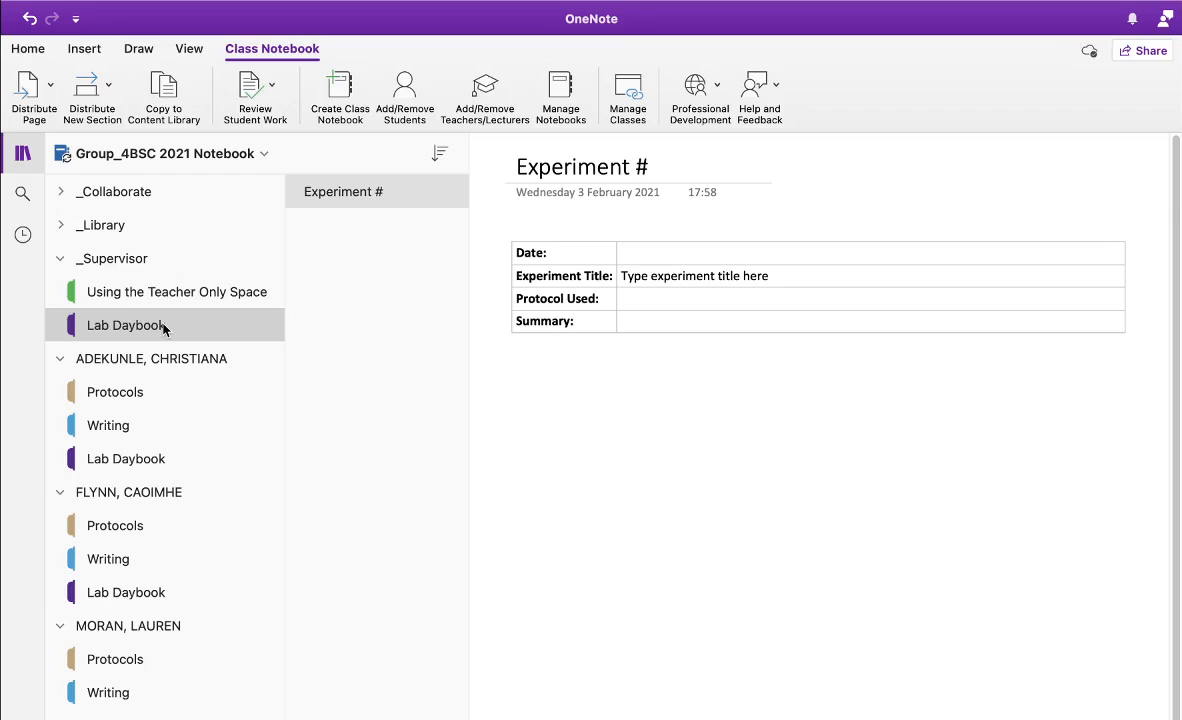
{"action": "right_click", "coordinate": [164, 330]}
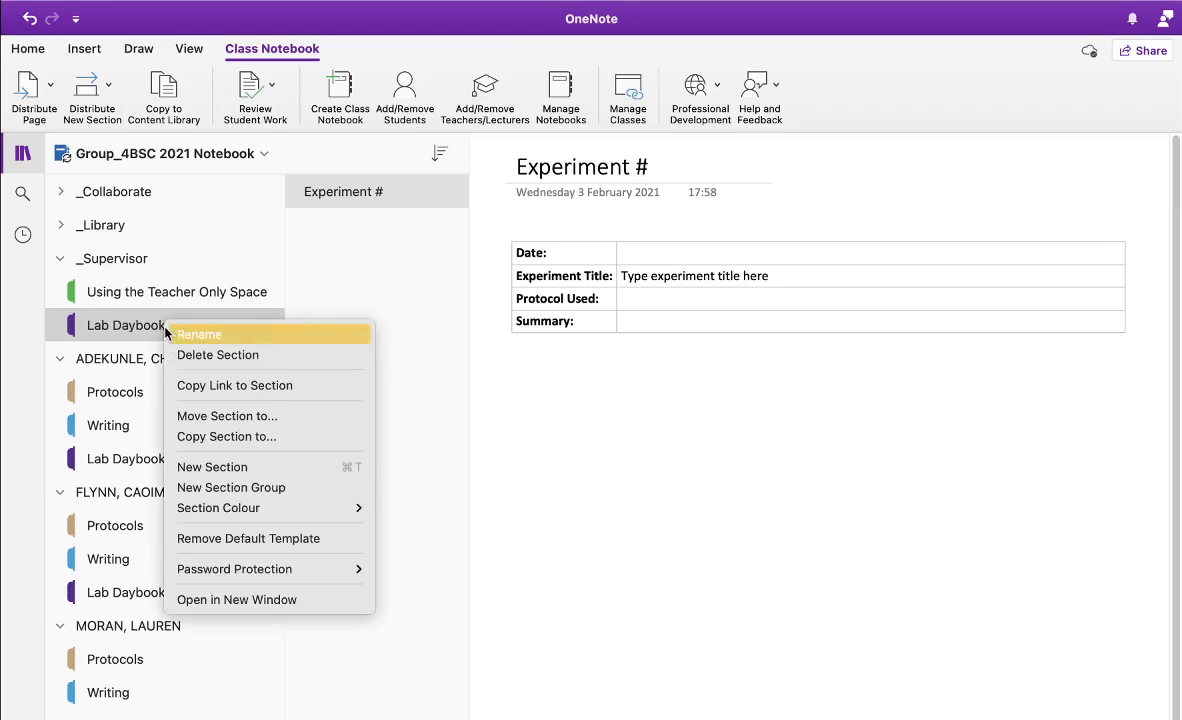
{"action": "left_click", "coordinate": [180, 440]}
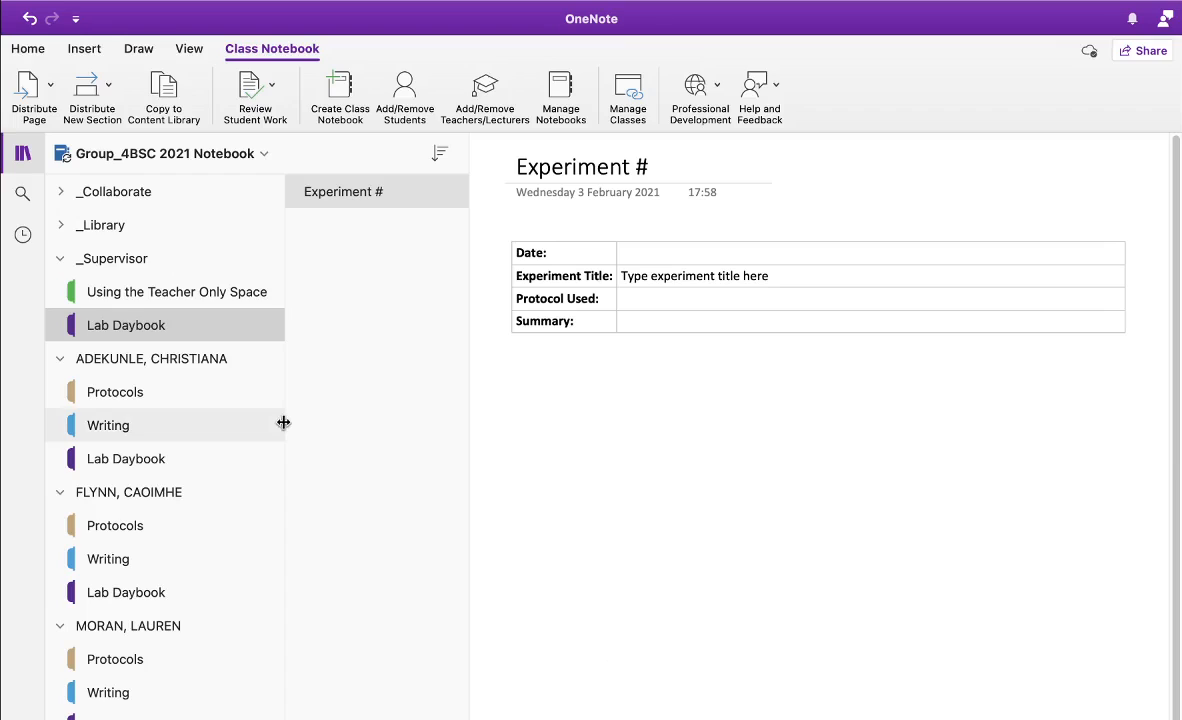
{"action": "left_click", "coordinate": [138, 597]}
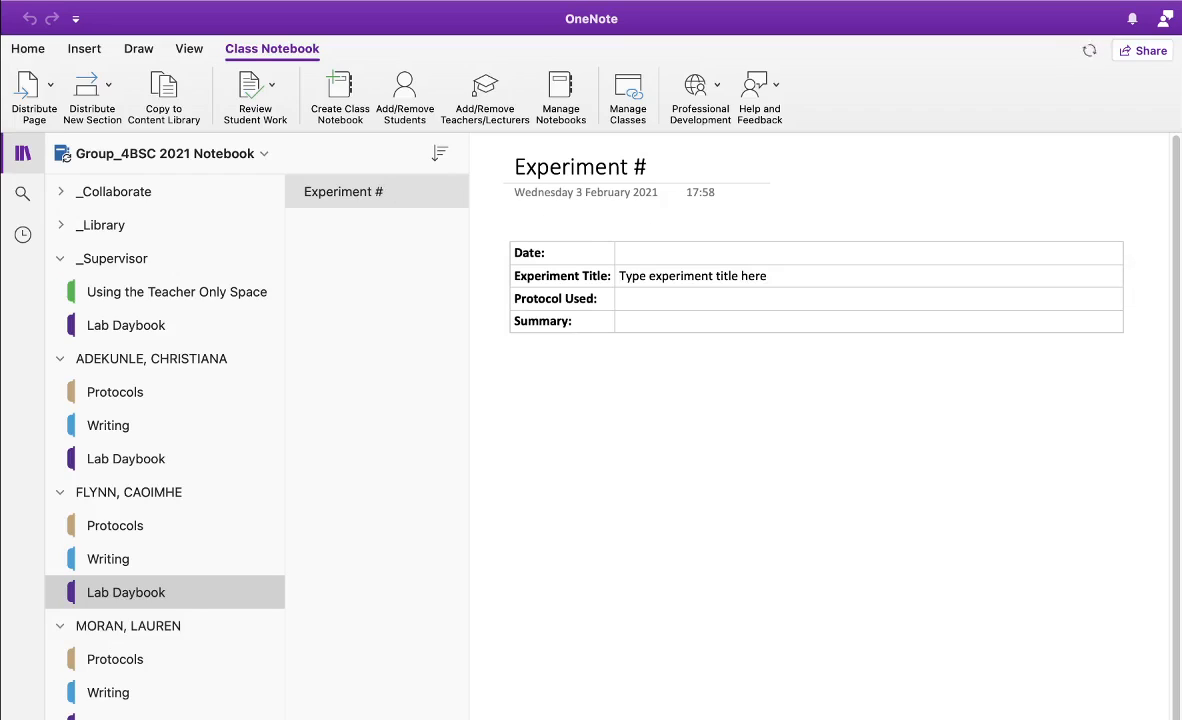
Add a new Experiment # page from the default template to this student's Lab Daybook
{"action": "key", "text": "super+n"}
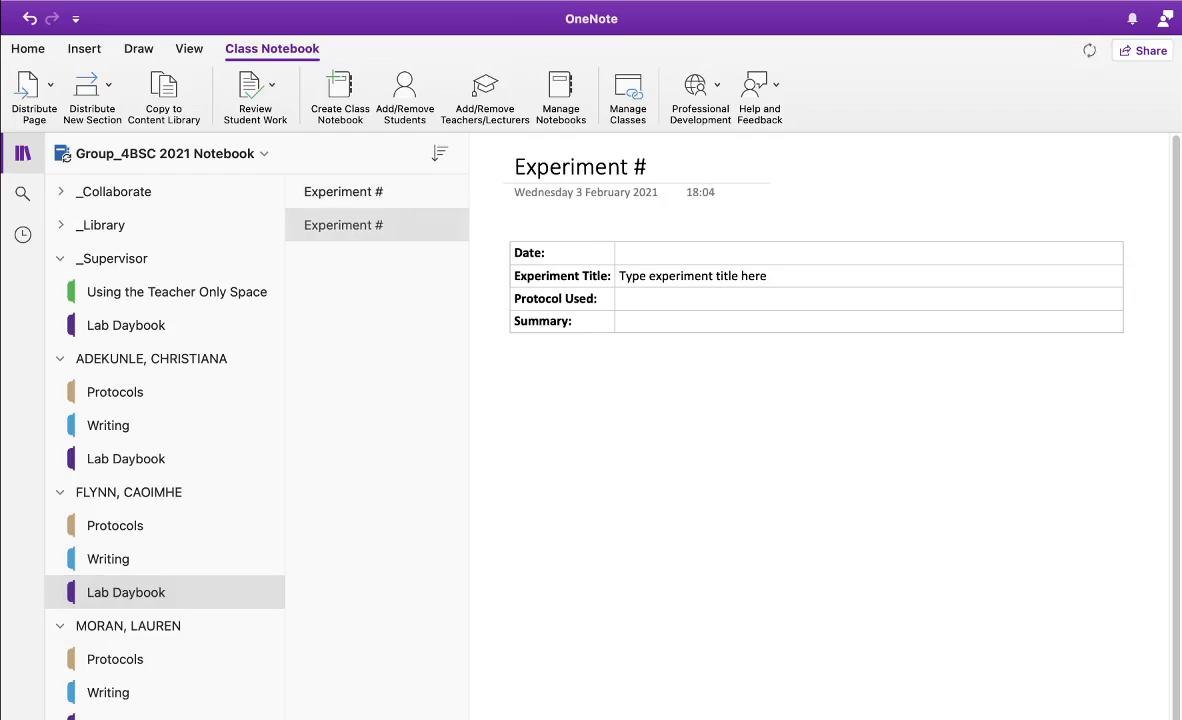
{"action": "left_click", "coordinate": [392, 224]}
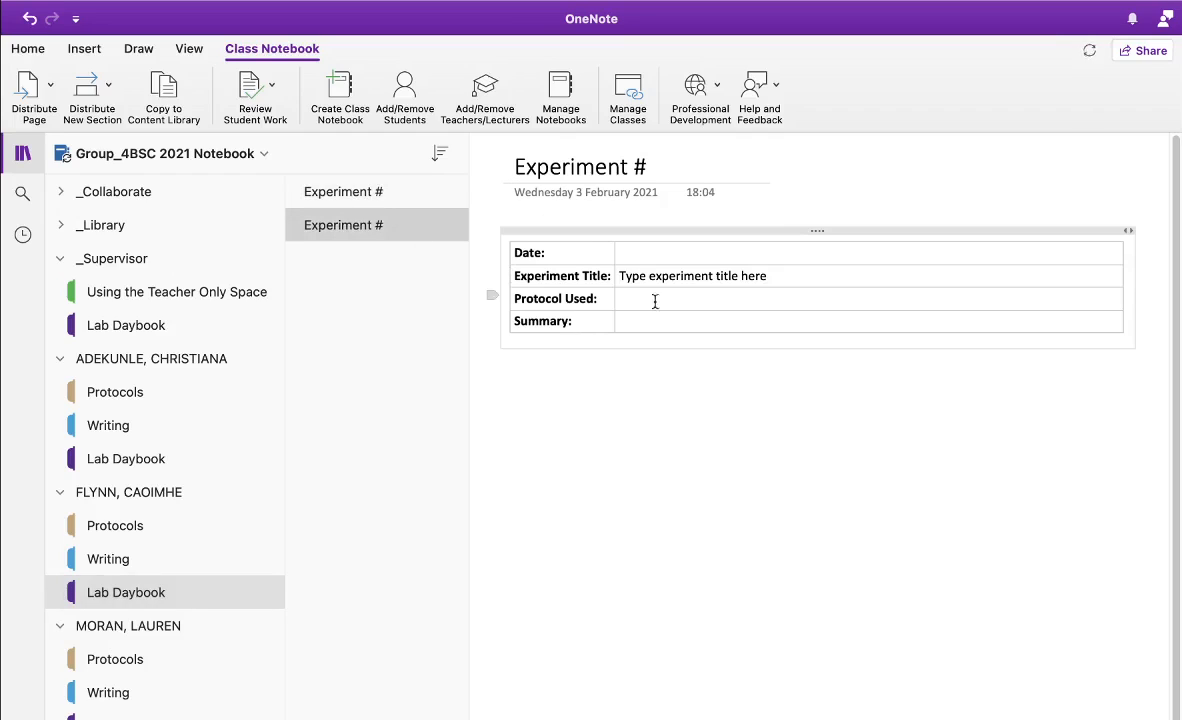